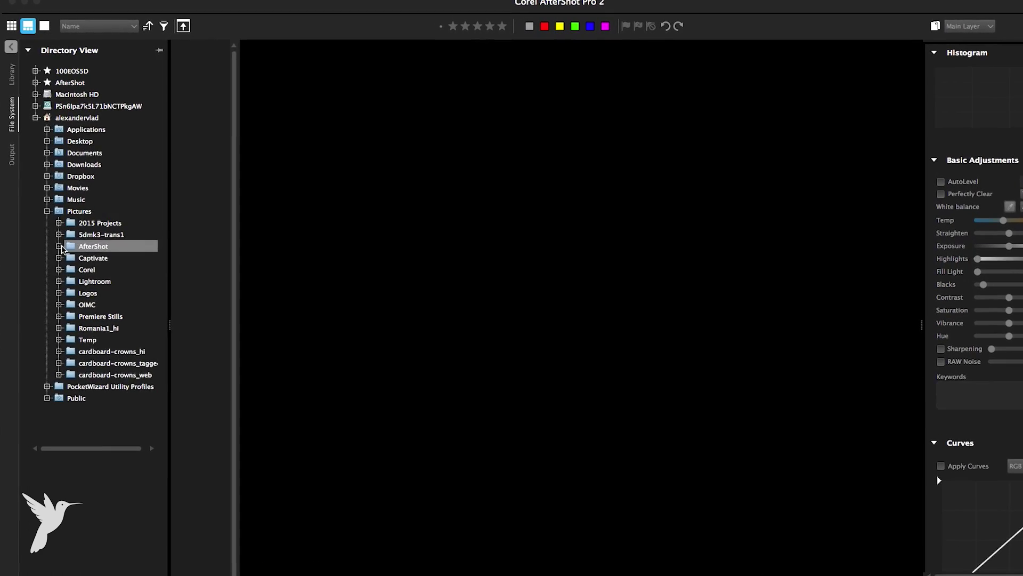
# Expand the AfterShot folder and the Sample RAW folder to reveal its photo subfolder
pyautogui.doubleClick(76, 243)
pyautogui.click(102, 288)
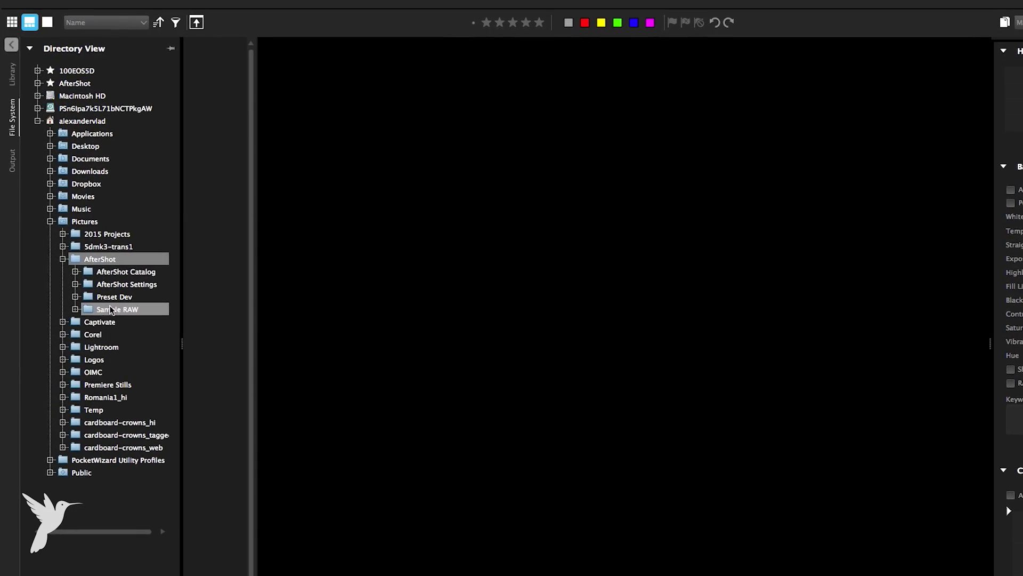
pyautogui.click(75, 304)
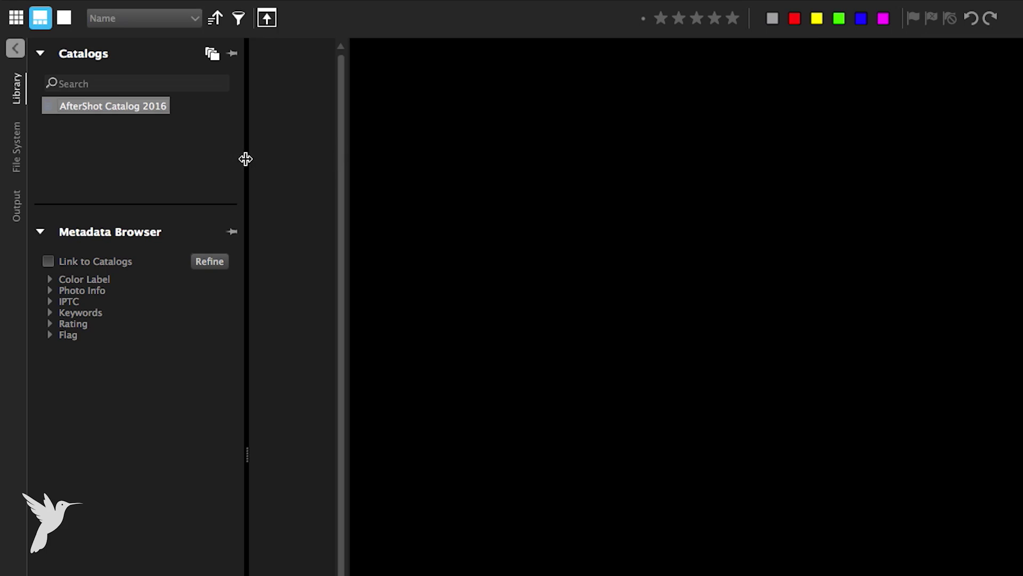
# In the File System view, expand the home folder down to Sample RAW
pyautogui.click(17, 148)
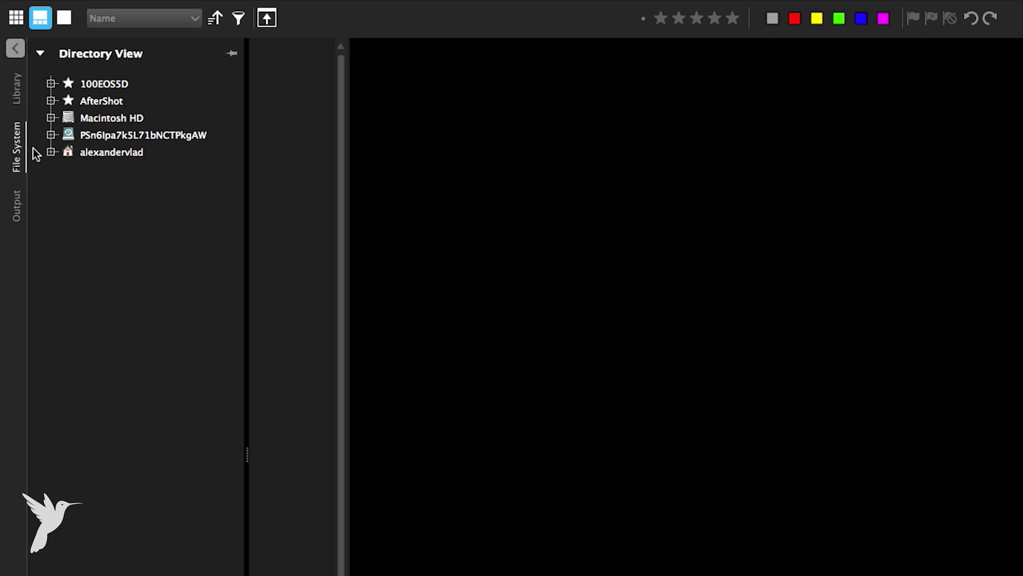
pyautogui.click(51, 153)
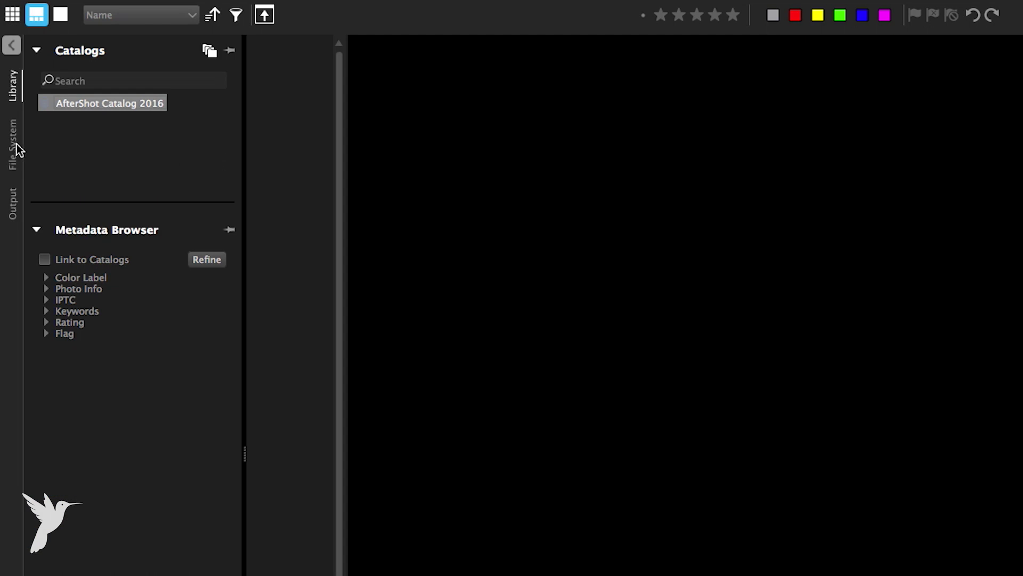
pyautogui.click(16, 145)
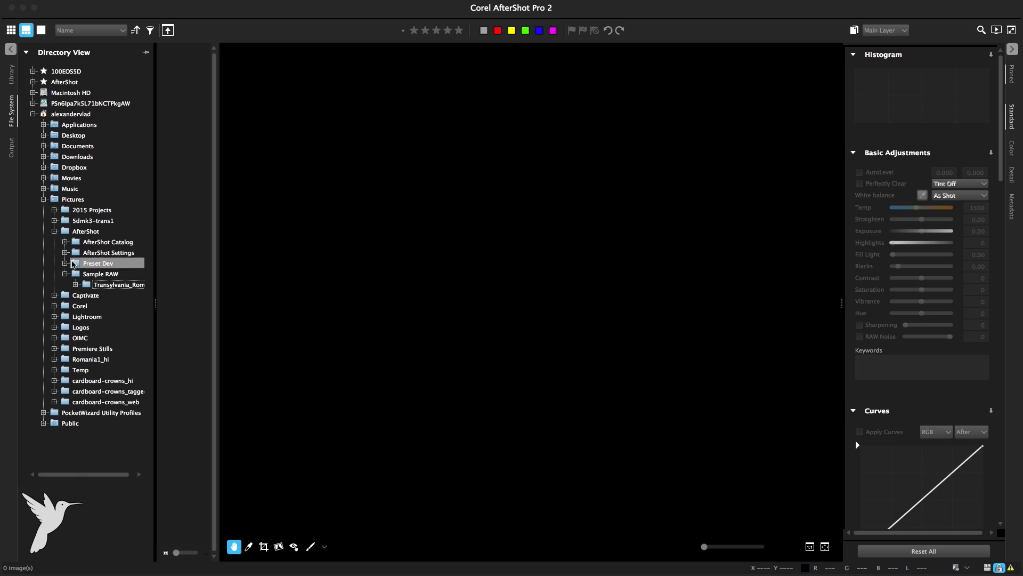
pyautogui.click(75, 275)
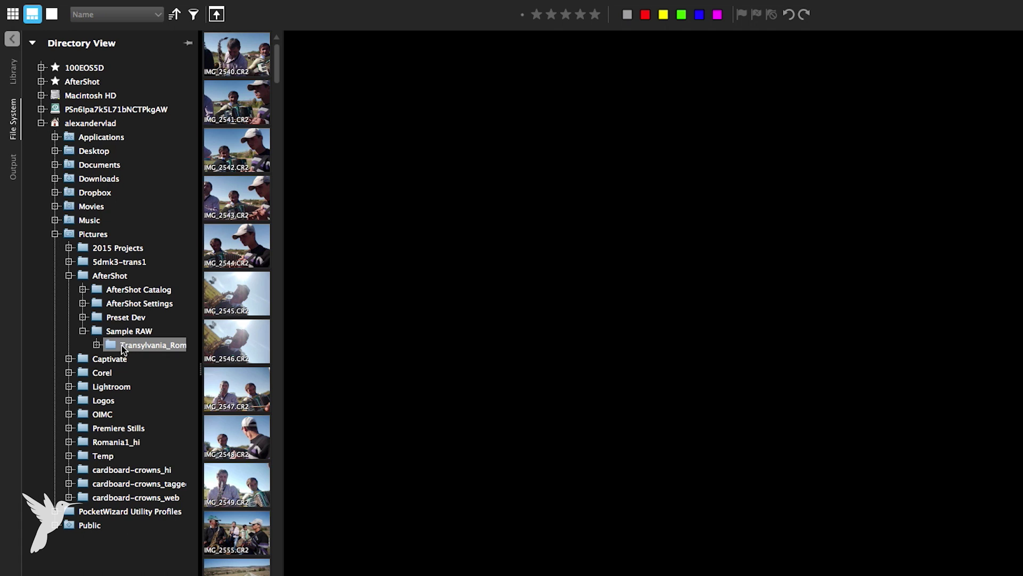
# Bookmark the Transylvania_Roma folder and load its photos
pyautogui.rightClick(112, 339)
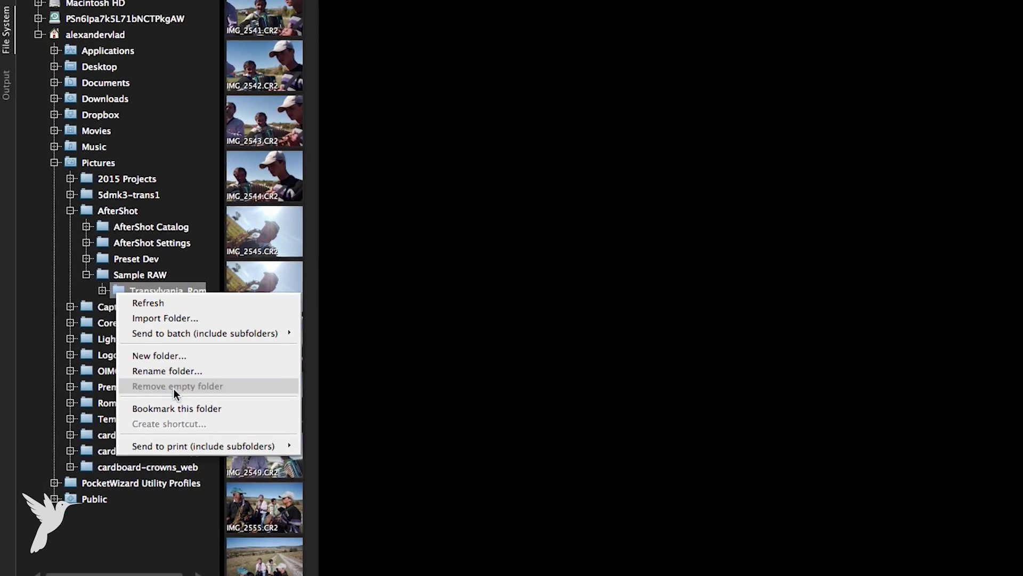
pyautogui.click(187, 414)
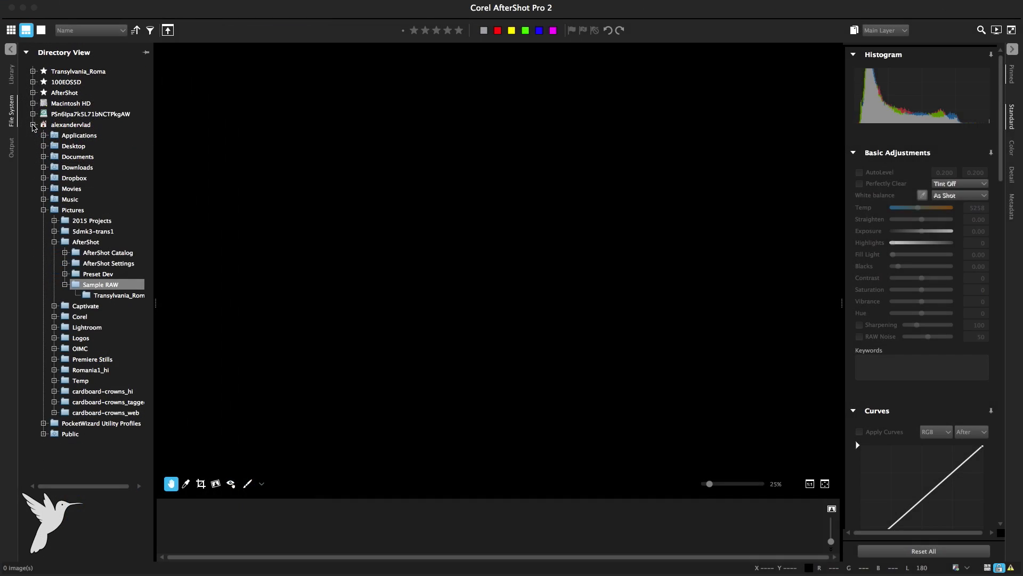
pyautogui.click(114, 295)
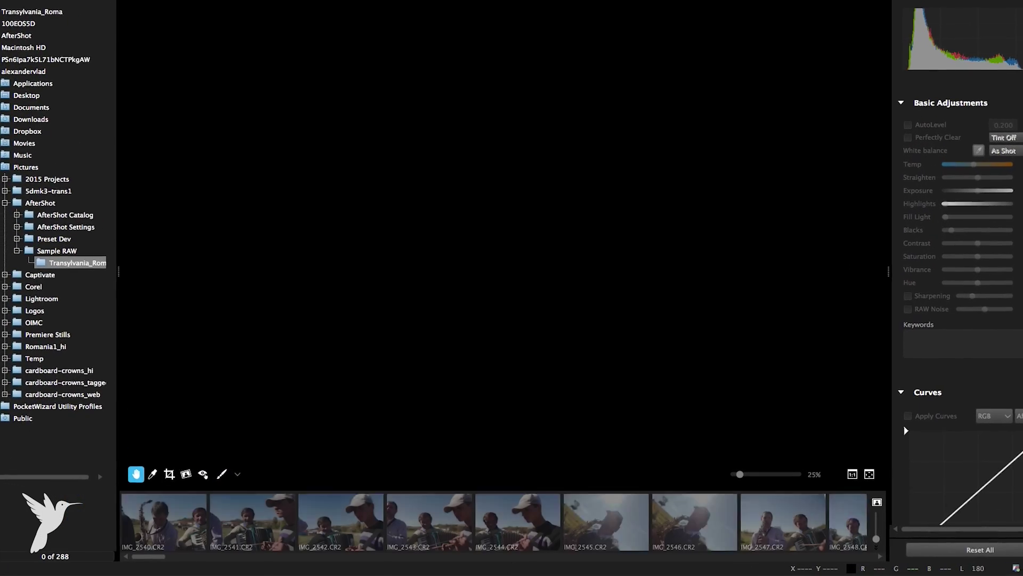
# Scroll through the filmstrip and open IMG_2610 in the viewer
pyautogui.hscroll(5, 361, 558)
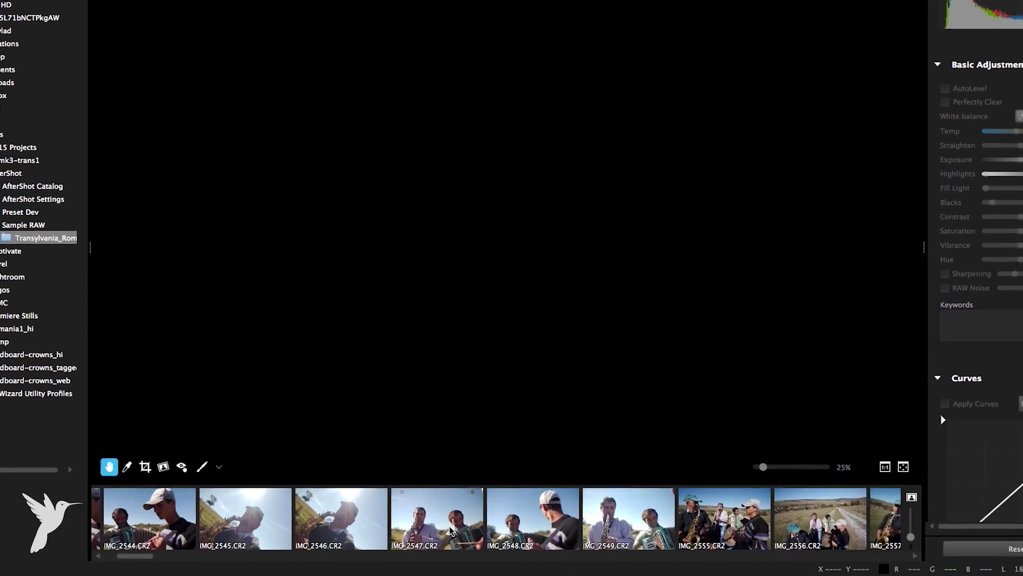
pyautogui.moveTo(136, 556); pyautogui.dragTo(236, 571)
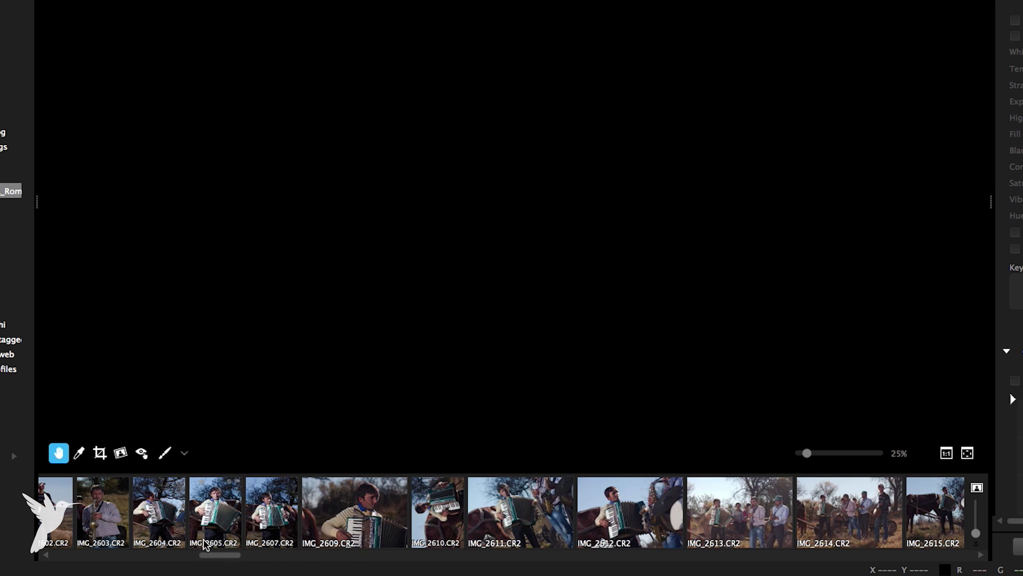
pyautogui.hscroll(3, 205, 544)
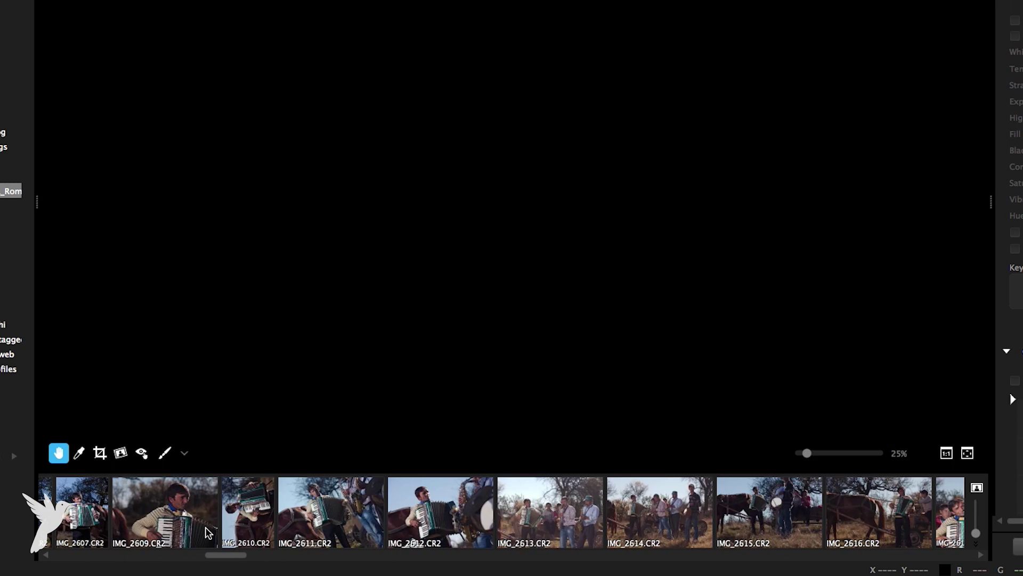
pyautogui.hscroll(-3, 208, 539)
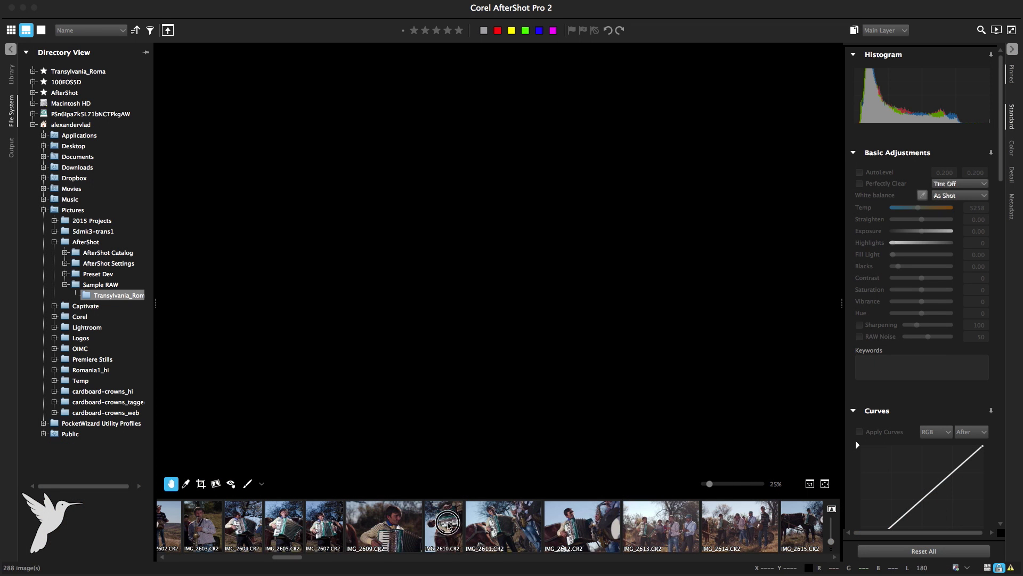
pyautogui.click(448, 525)
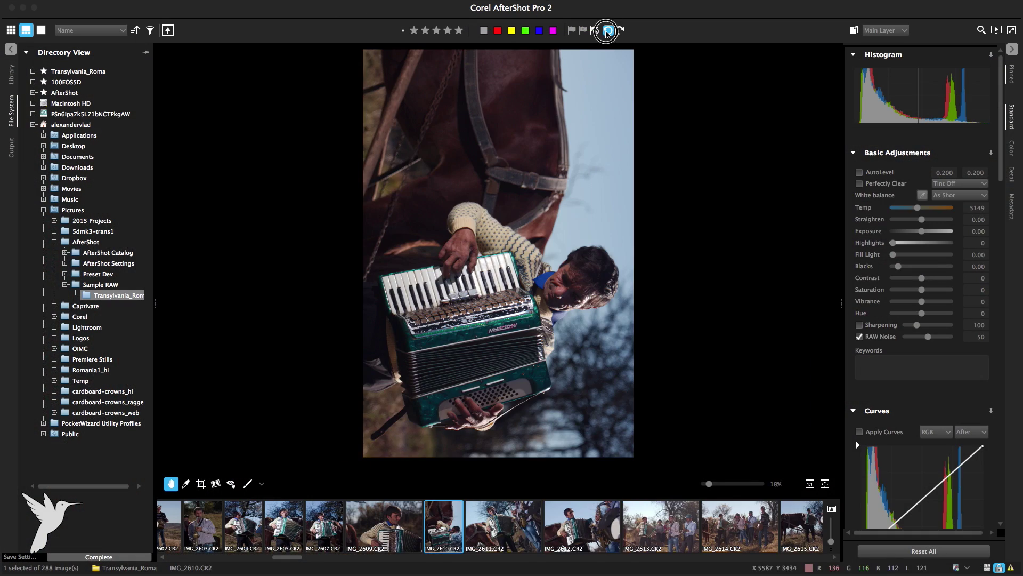
# Rotate IMG_2610 clockwise to upright and show it alone without the filmstrip
pyautogui.click(608, 31)
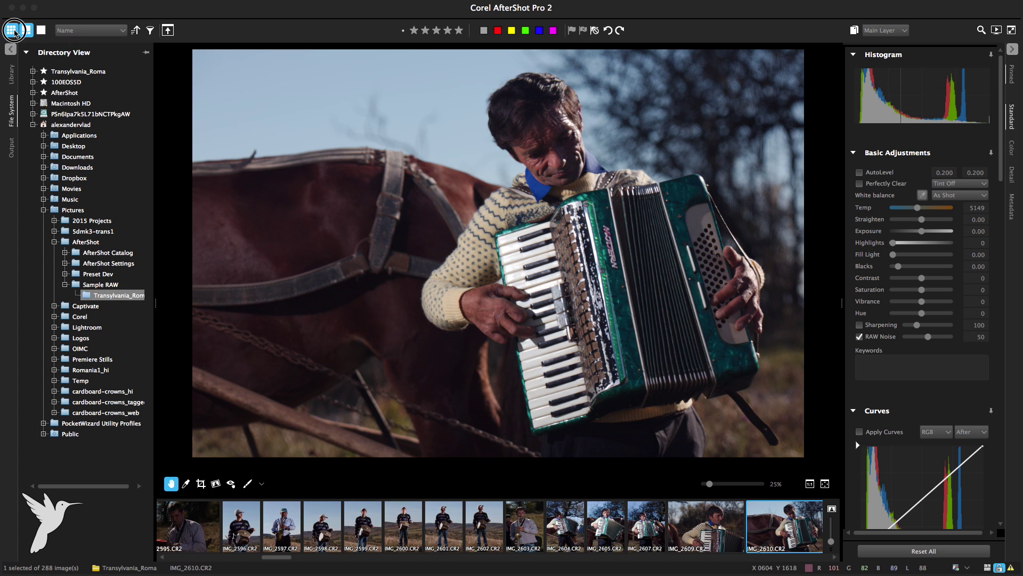
pyautogui.click(11, 30)
pyautogui.click(25, 30)
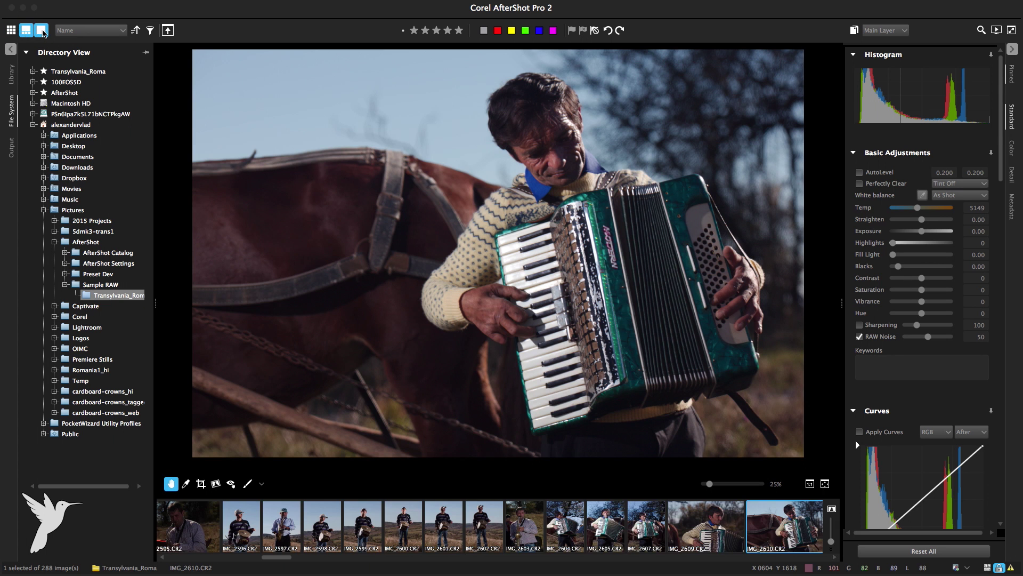
pyautogui.click(41, 30)
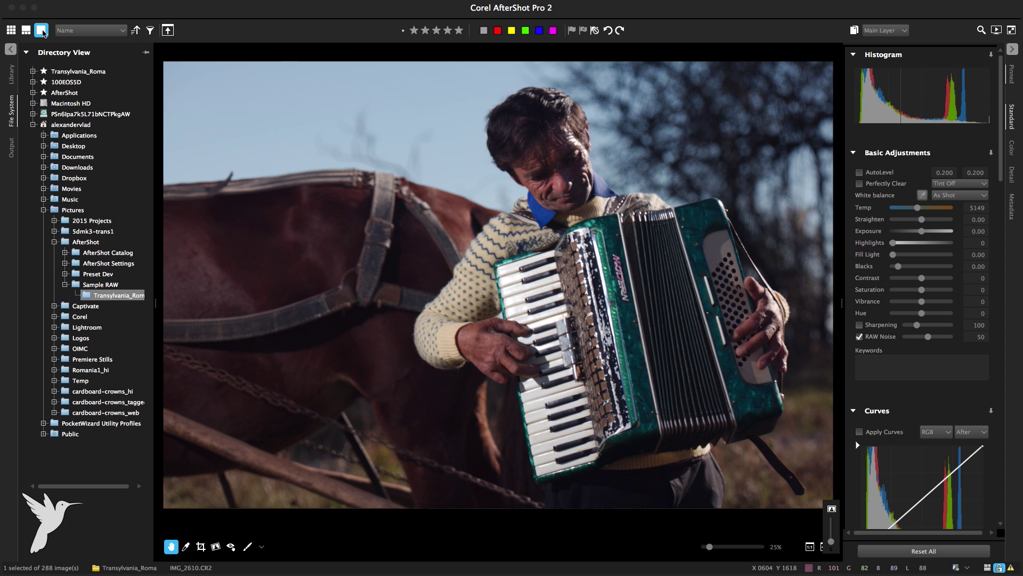
# Enlarge the grid thumbnails, then view the photo with a bigger filmstrip
pyautogui.click(11, 30)
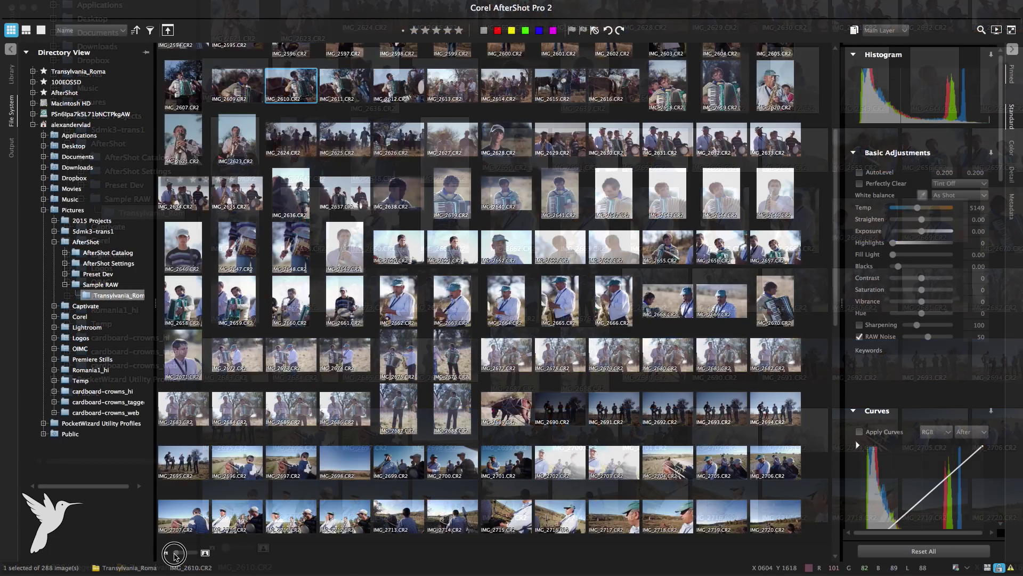
pyautogui.moveTo(226, 547); pyautogui.dragTo(173, 556)
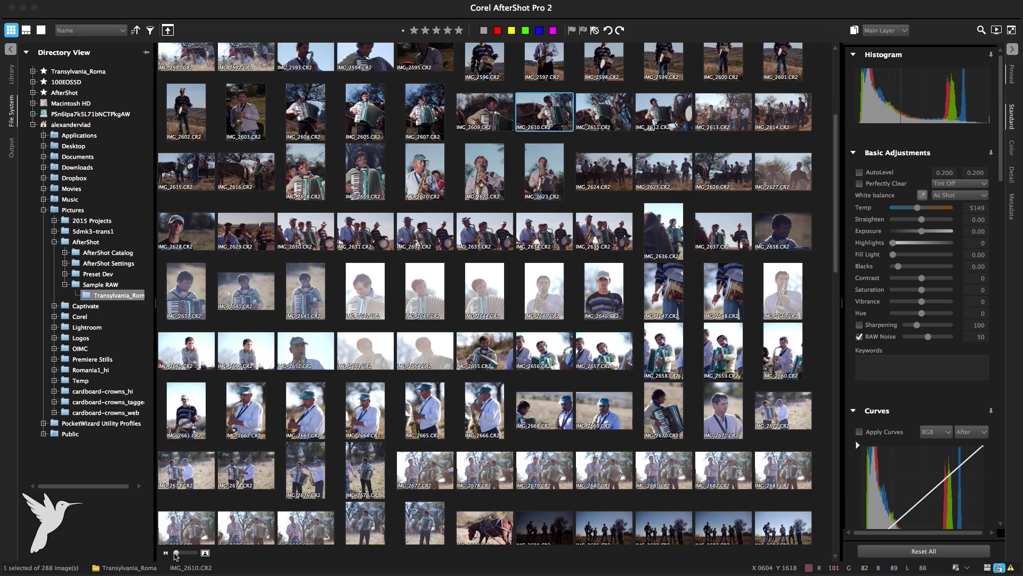
pyautogui.press('v')
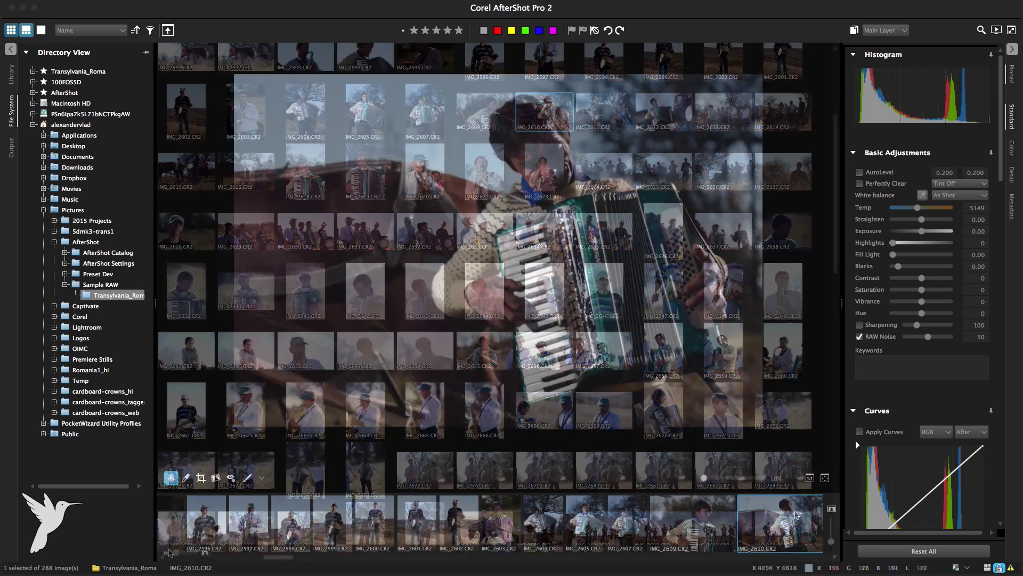
pyautogui.moveTo(831, 543); pyautogui.dragTo(832, 521)
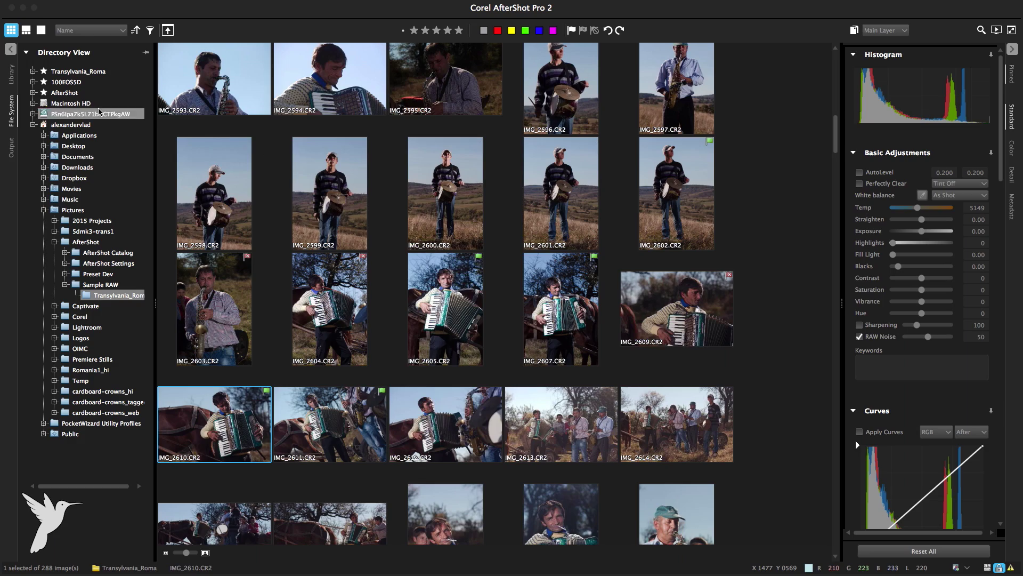
pyautogui.click(28, 31)
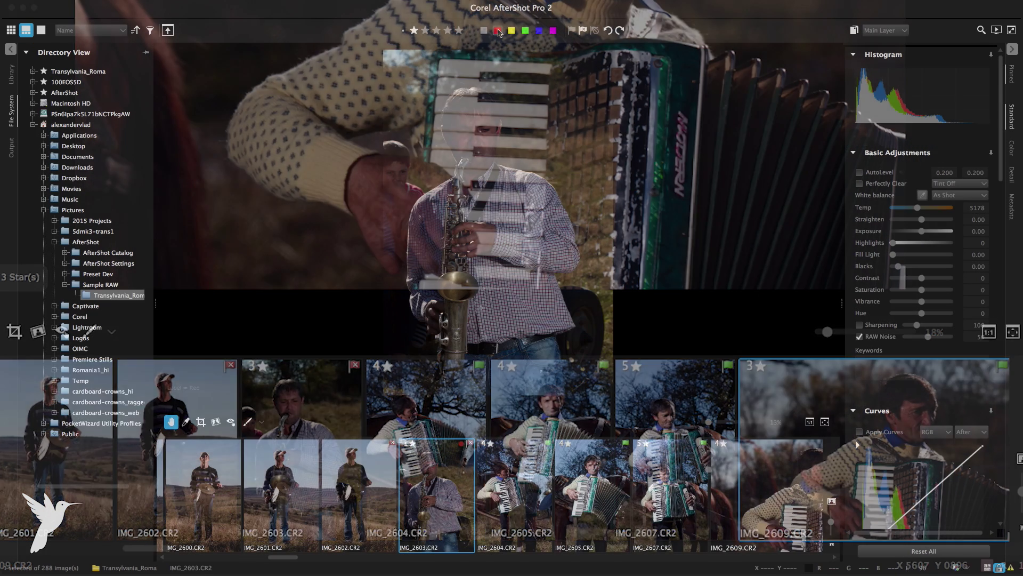
# Move on to IMG_2604 and bring up the sort-by options
pyautogui.press('Right')
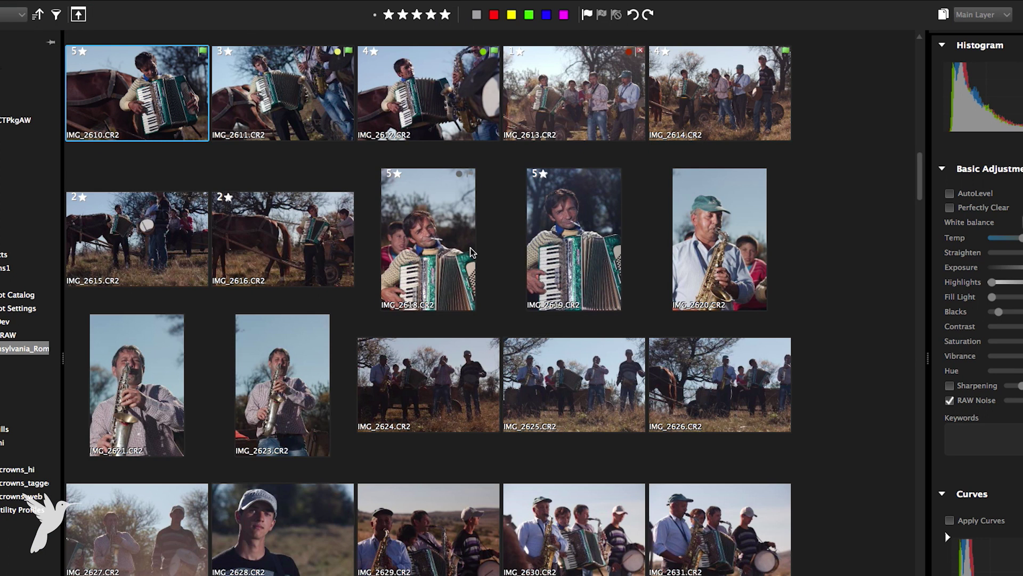
pyautogui.moveTo(408, 167)
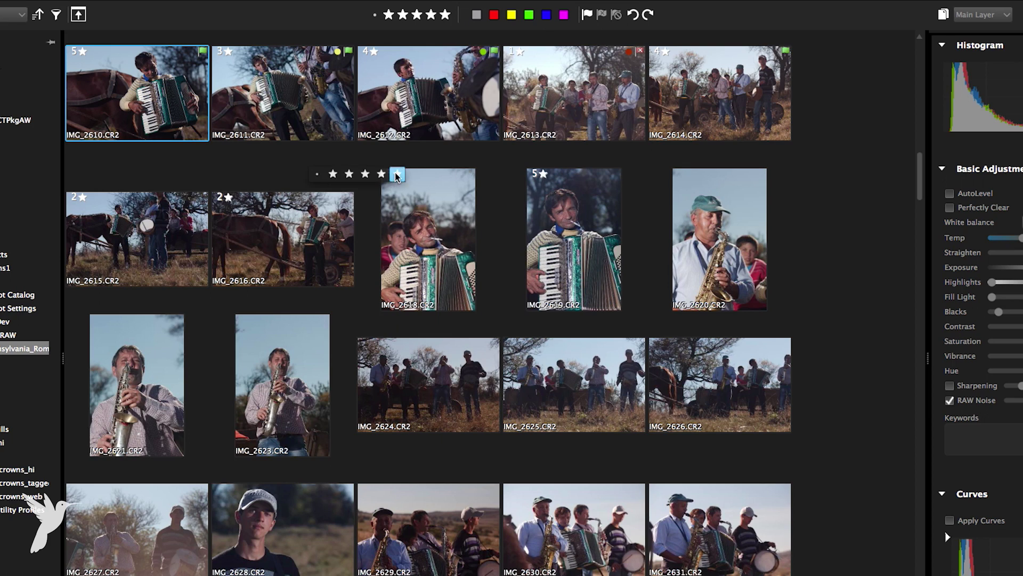
pyautogui.moveTo(552, 179)
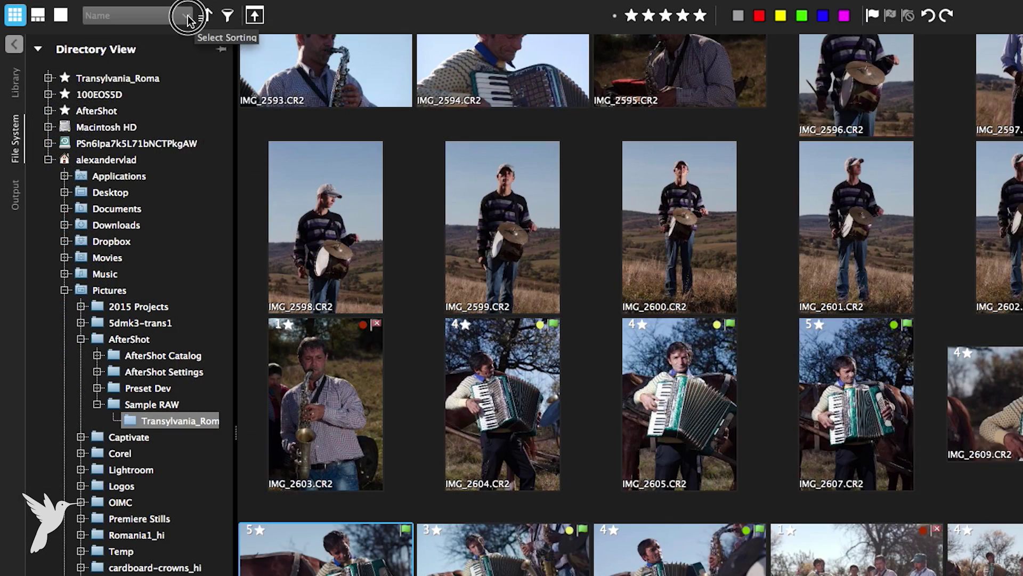
pyautogui.click(120, 30)
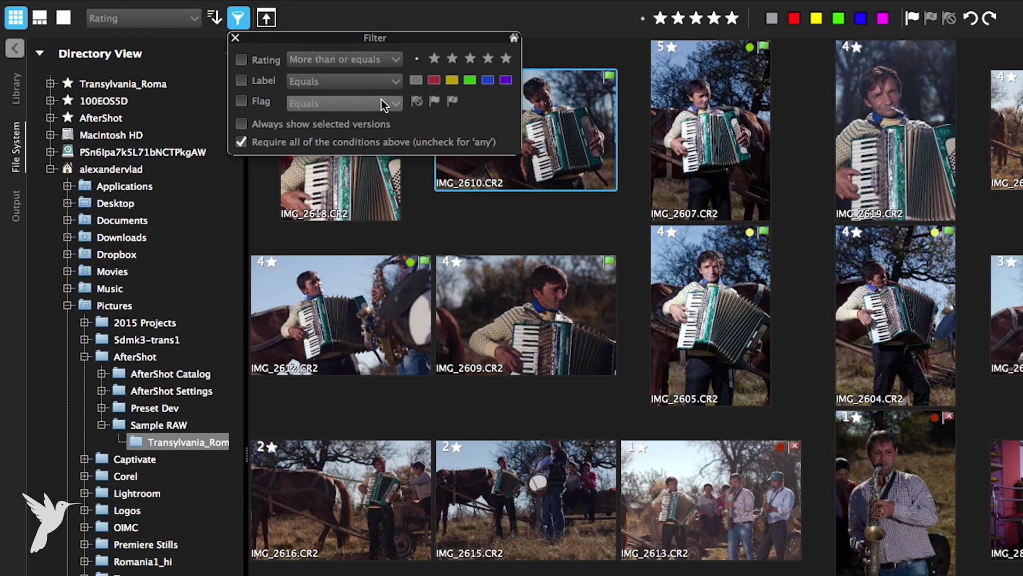
# Filter to photos rated four stars or more, also trying the red label
pyautogui.click(488, 60)
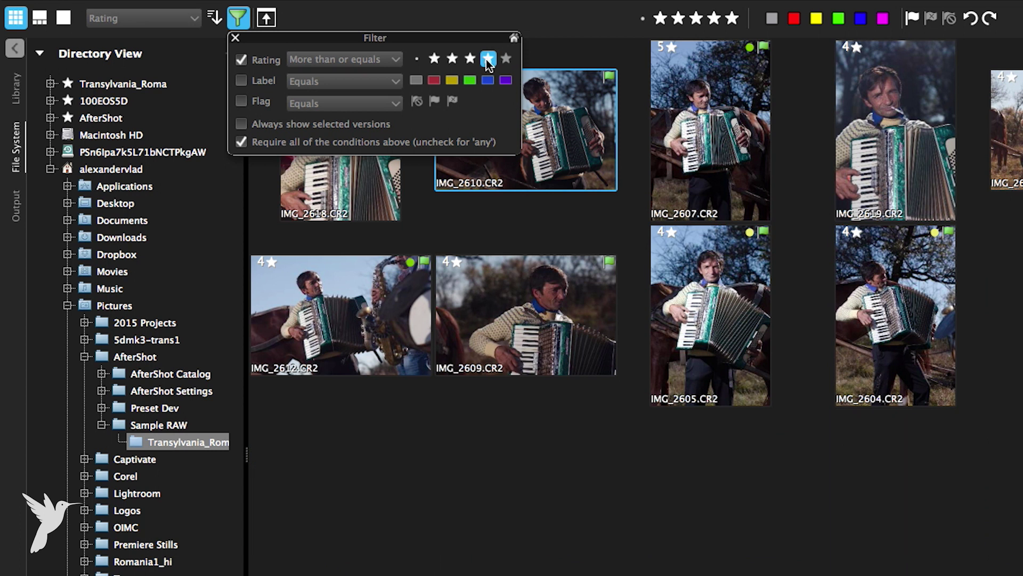
pyautogui.click(436, 80)
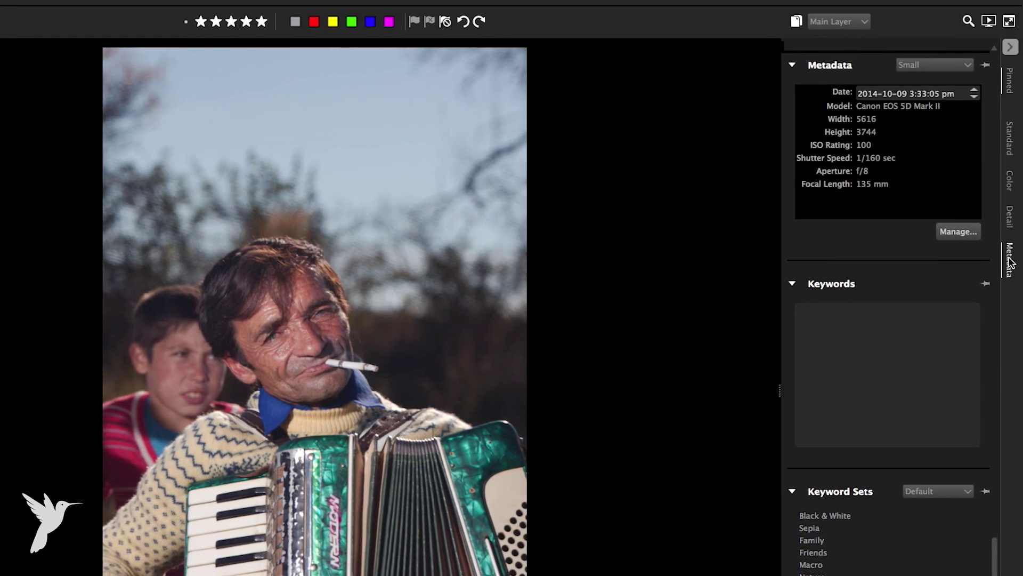
# Enter the keyword 'Ro' in the Keywords box
pyautogui.write('Ro')
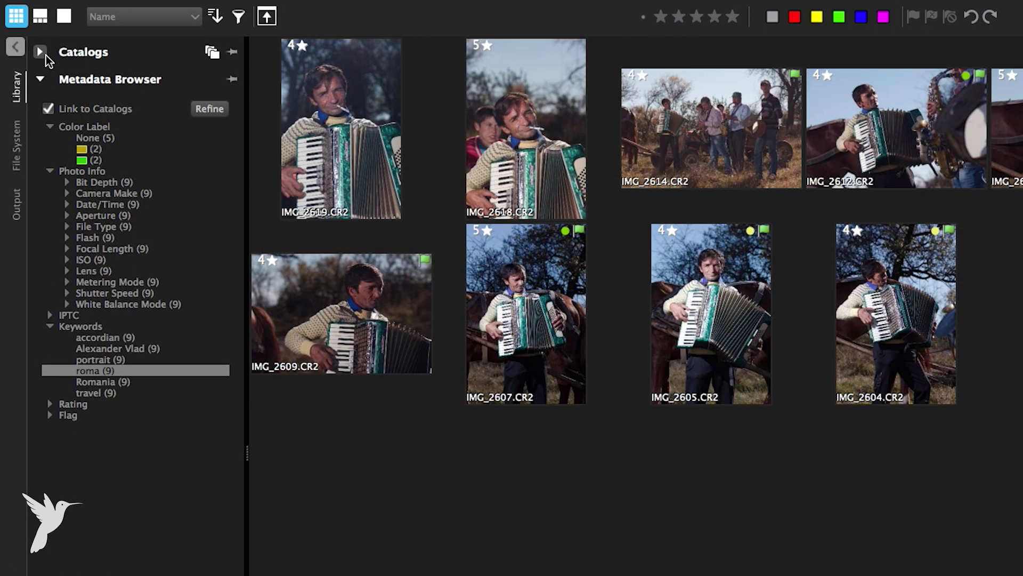
# Expand the Catalogs panel above the Metadata Browser
pyautogui.click(41, 52)
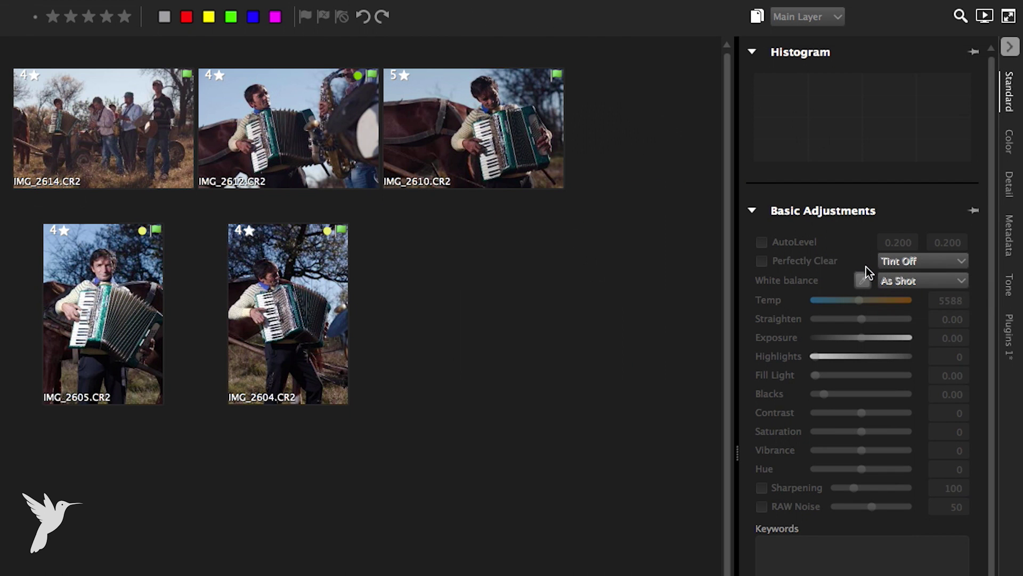
# Browse the Standard, Color, Detail, Metadata, Tone and Plugins adjustment panels
pyautogui.click(1009, 142)
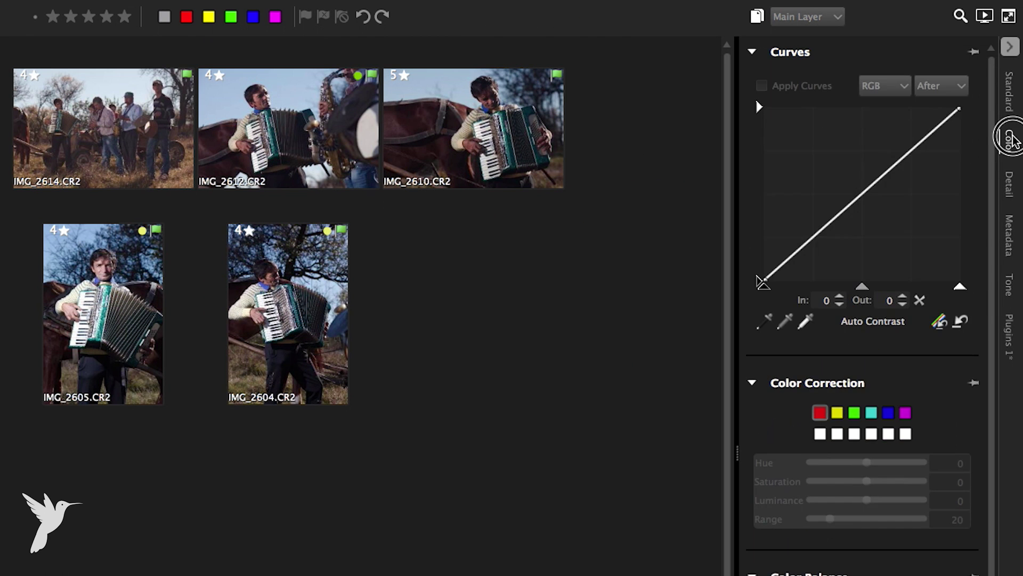
pyautogui.click(1010, 185)
pyautogui.click(1011, 229)
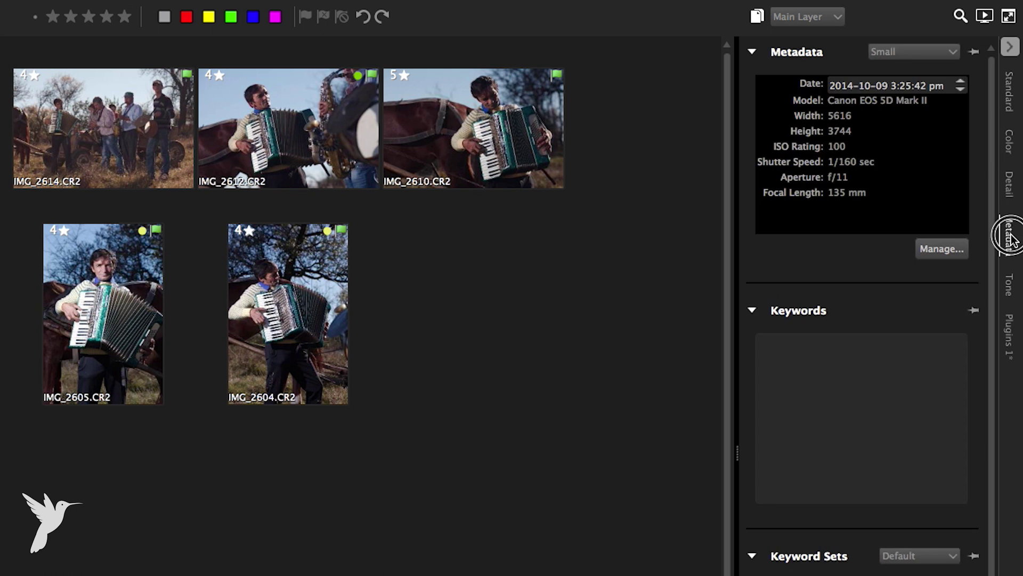
pyautogui.click(1011, 285)
pyautogui.click(1013, 322)
pyautogui.click(1010, 284)
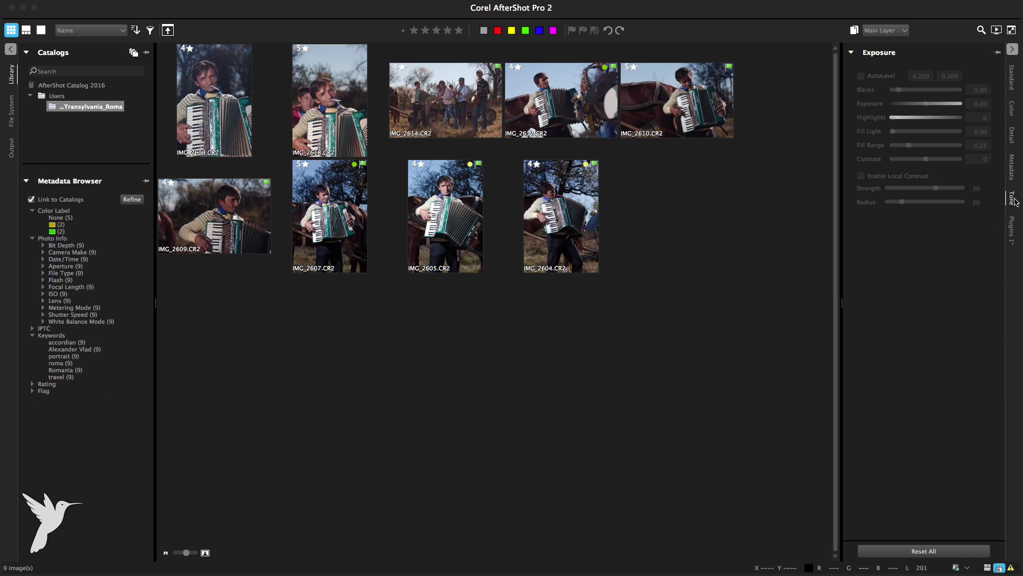
pyautogui.click(1014, 224)
pyautogui.click(1011, 78)
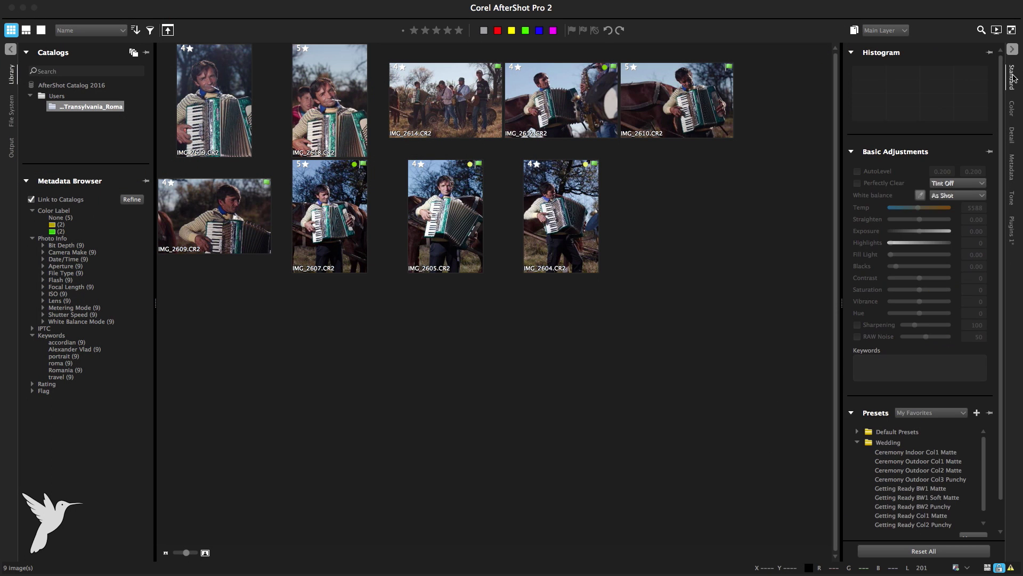
pyautogui.click(1011, 118)
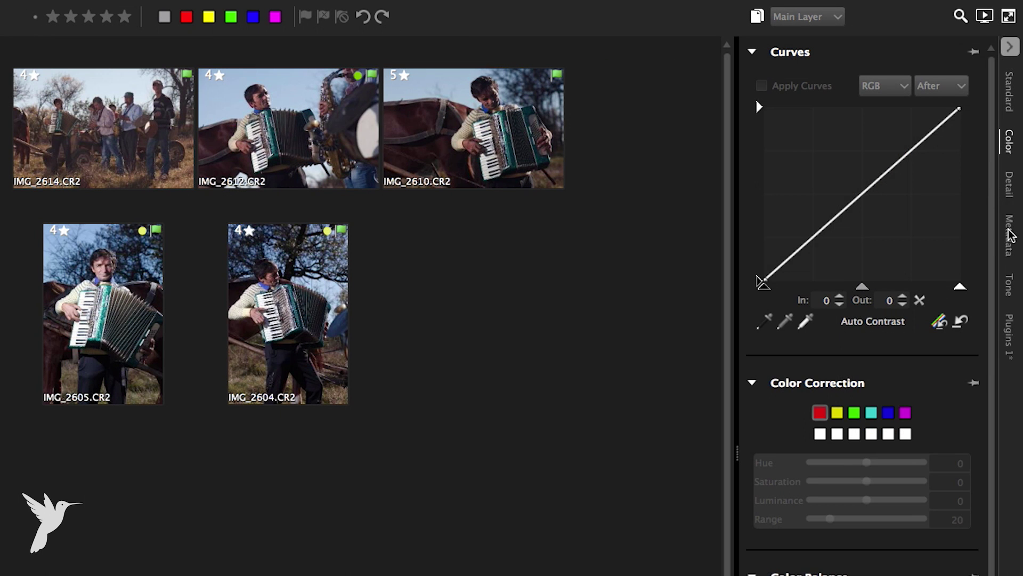
# Move the Metadata panel below Tone, keep Plugins last, and show Detail
pyautogui.moveTo(1010, 235); pyautogui.dragTo(1007, 338)
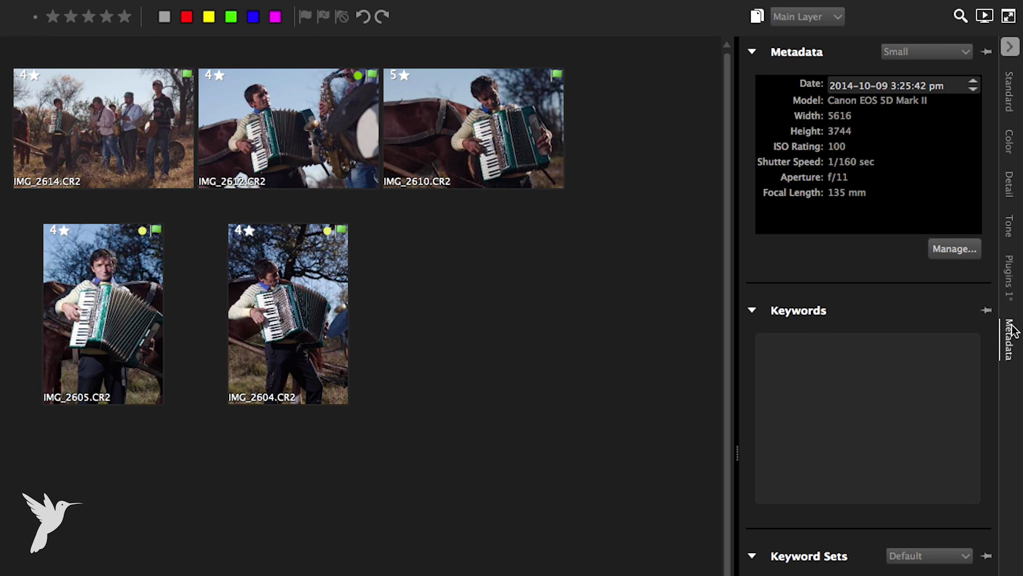
pyautogui.moveTo(1006, 270); pyautogui.dragTo(1009, 341)
pyautogui.click(1007, 184)
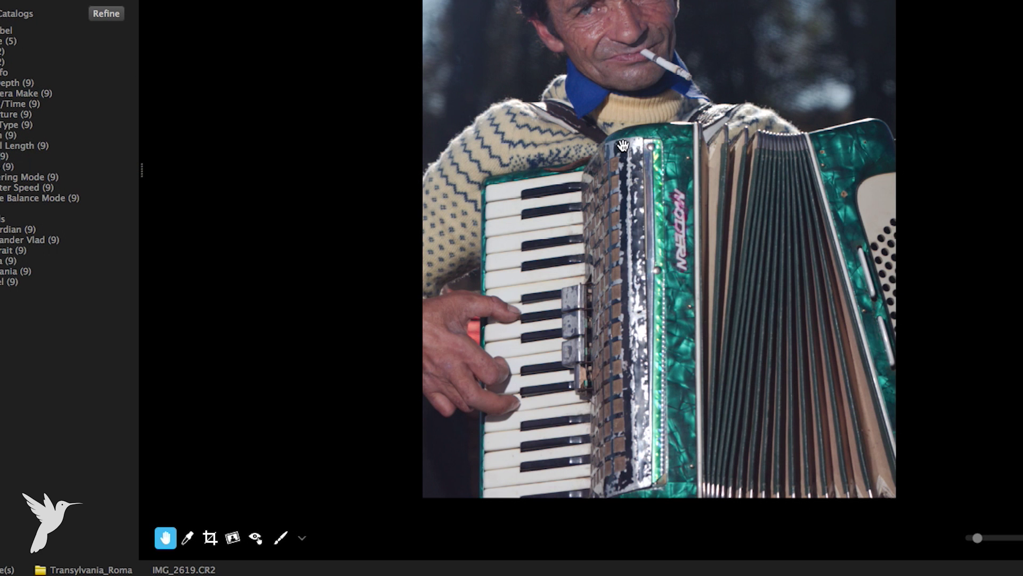
# Try out the colour-picker, crop and red-eye removal tool options
pyautogui.click(187, 539)
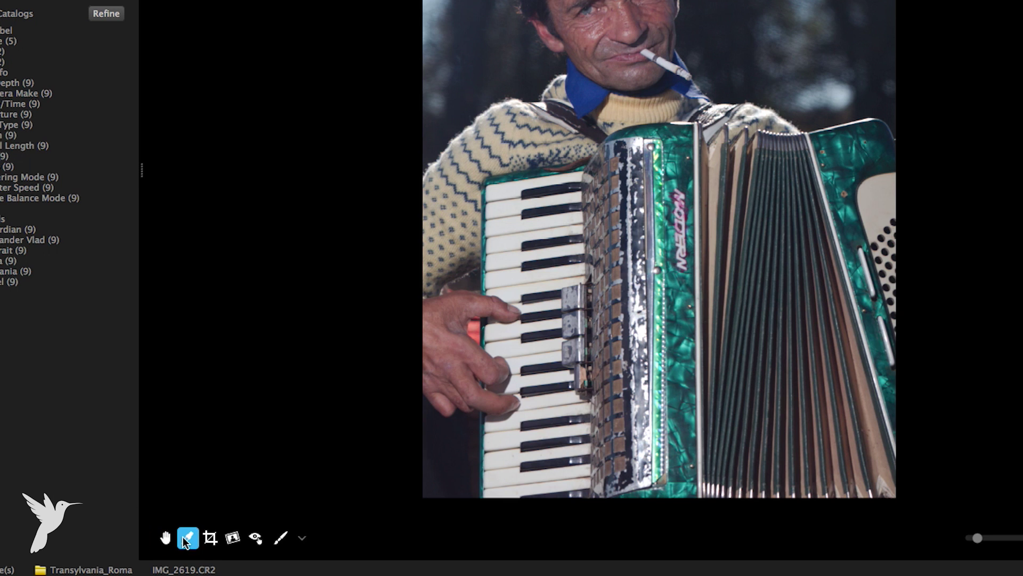
pyautogui.click(209, 539)
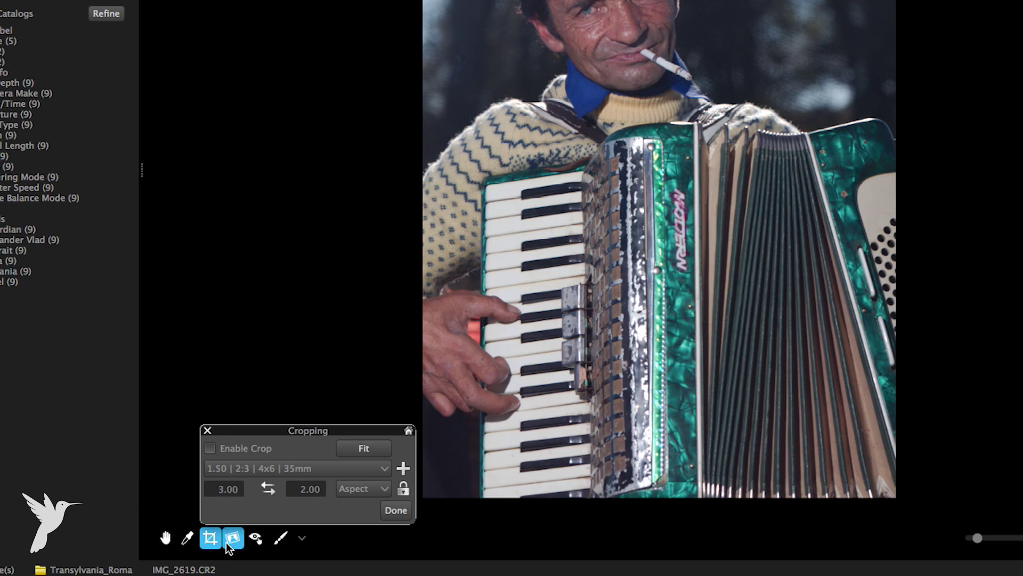
pyautogui.click(256, 539)
pyautogui.click(256, 538)
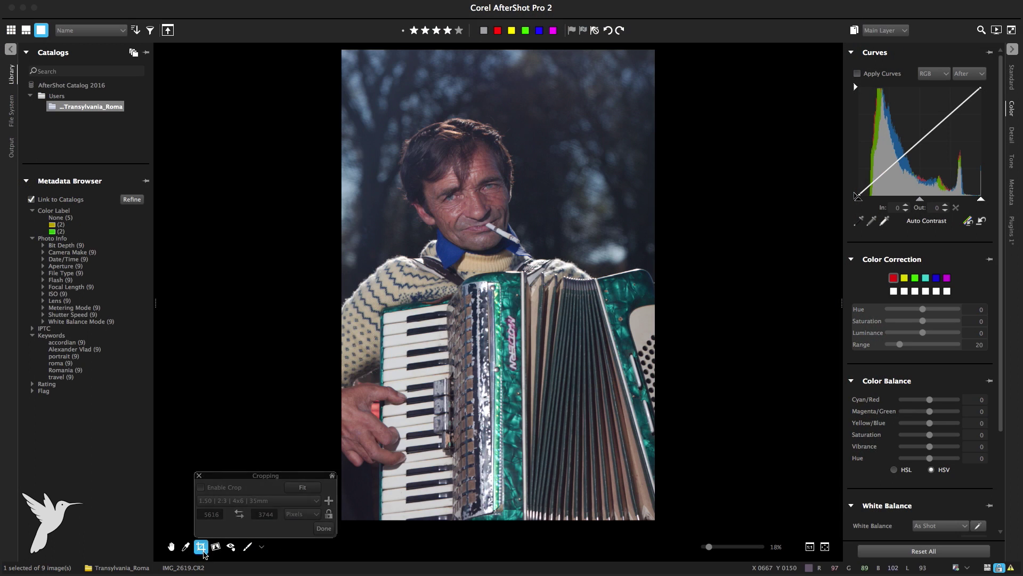
# Enable cropping, fit the frame tightly to 4816 × 3211 around the face, and apply it
pyautogui.click(210, 537)
pyautogui.click(200, 488)
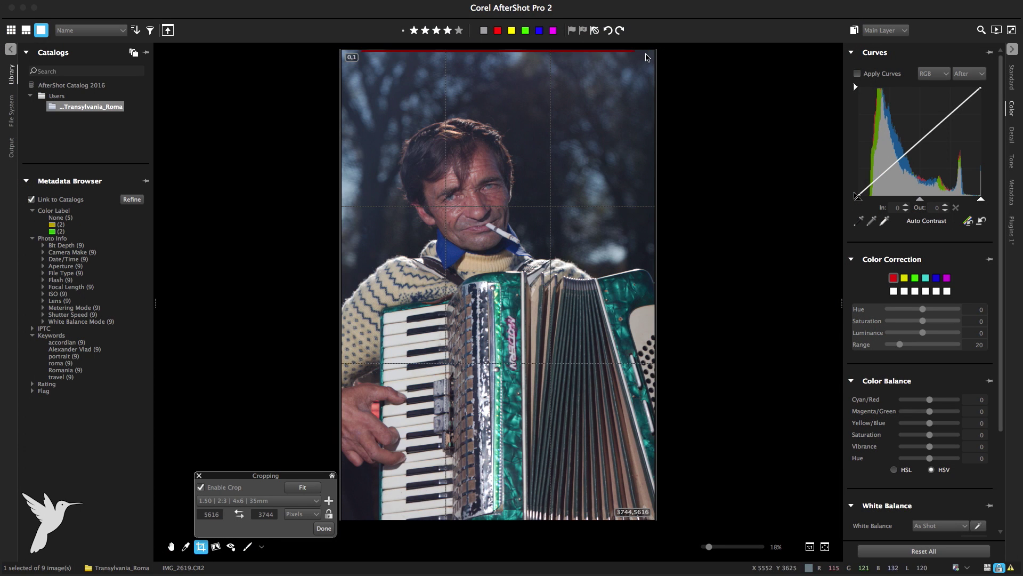
pyautogui.moveTo(655, 51); pyautogui.dragTo(611, 116)
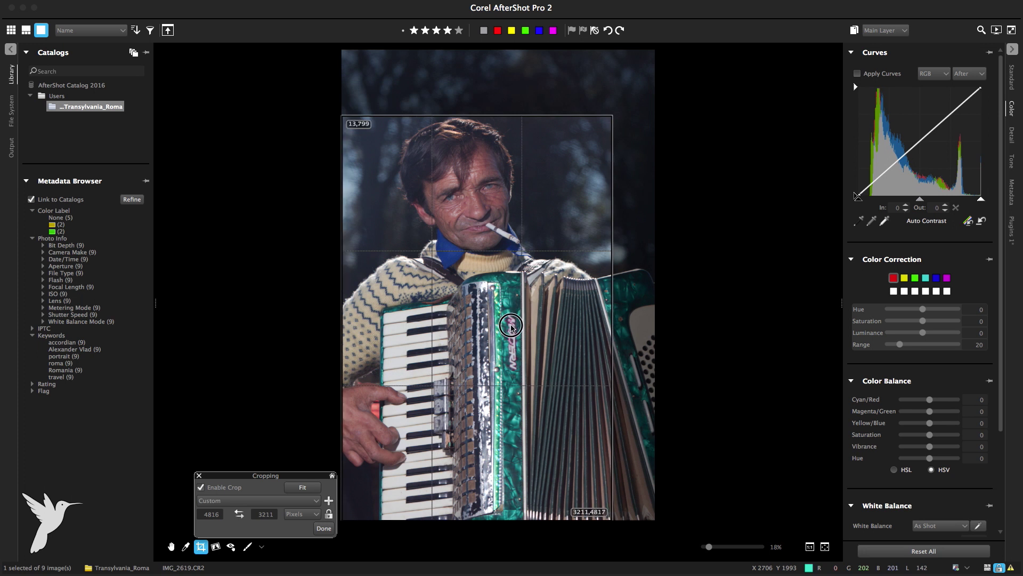
pyautogui.moveTo(508, 296); pyautogui.dragTo(486, 332)
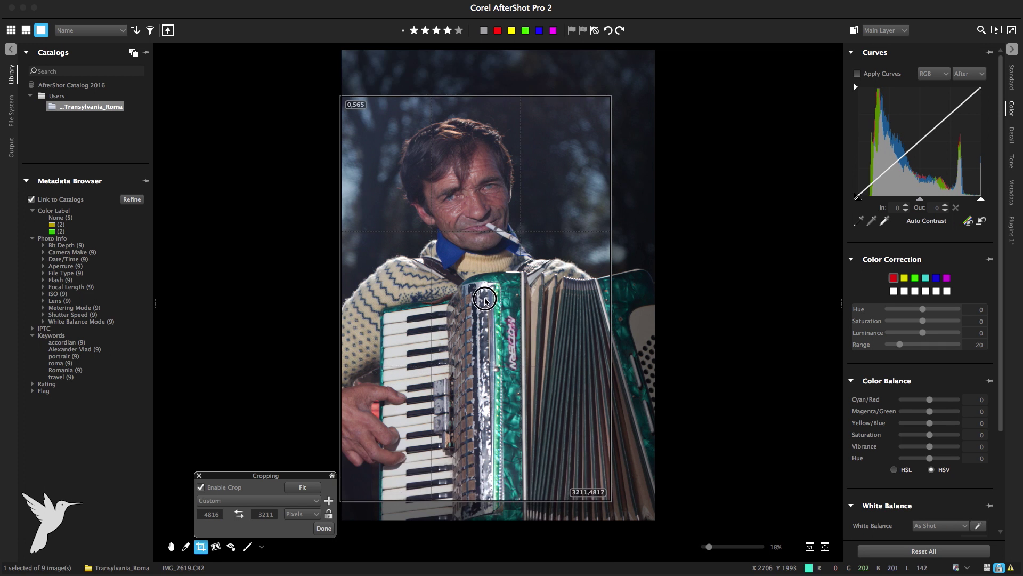
pyautogui.click(324, 528)
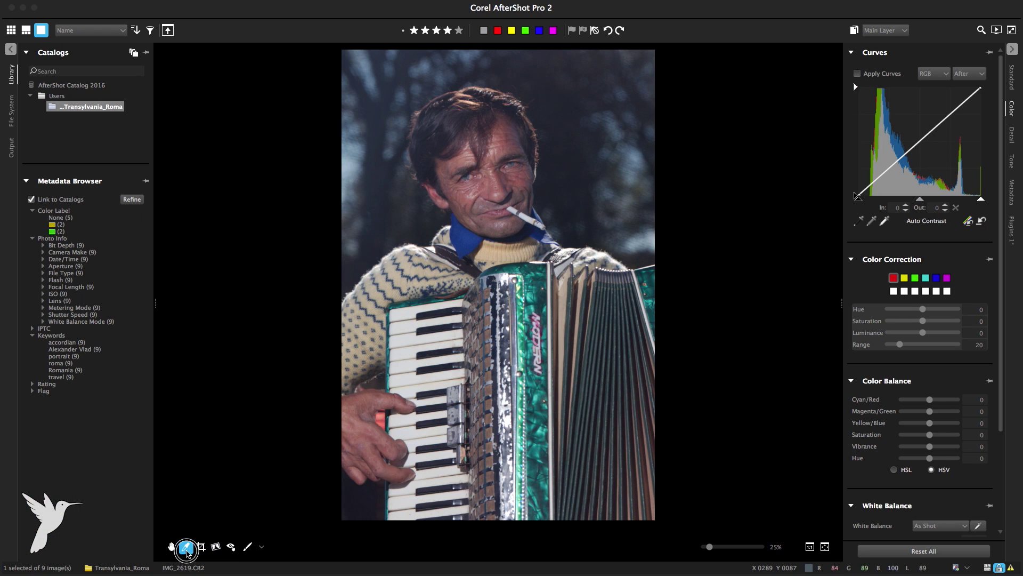
# Set white balance to Click White, sampling the white cigarette and the accordion keys
pyautogui.click(404, 342)
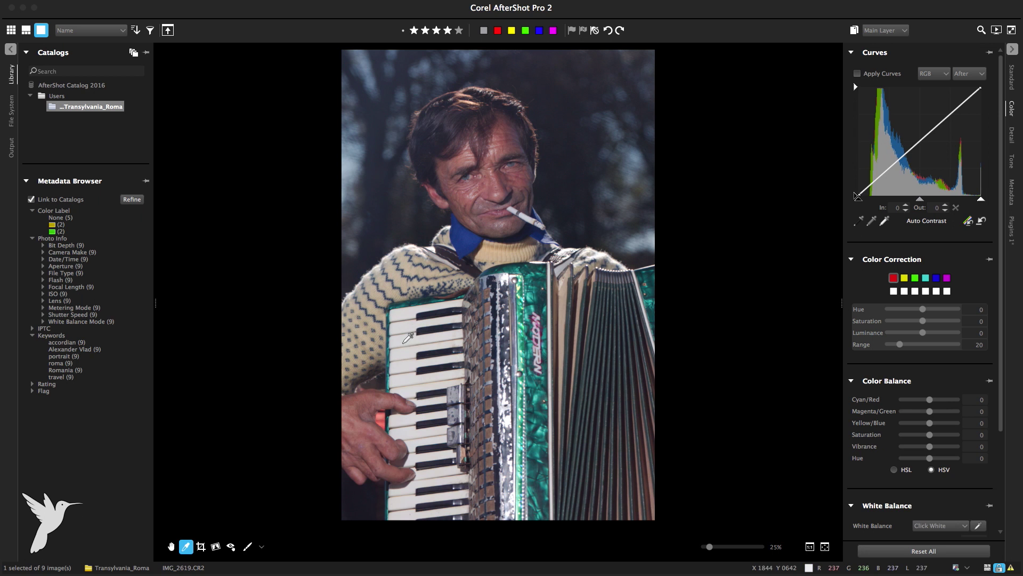
pyautogui.click(406, 348)
pyautogui.click(527, 219)
pyautogui.click(403, 342)
pyautogui.click(404, 341)
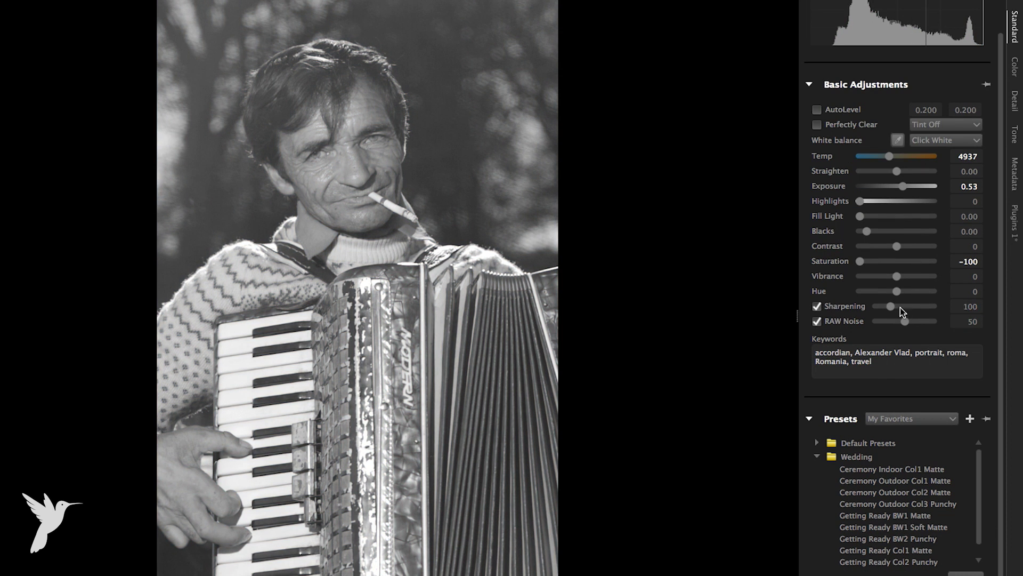
# Adjust sharpening through 150 and its default before settling on 154
pyautogui.scroll(3, 892, 304)
pyautogui.scroll(-3, 892, 304)
pyautogui.click(936, 305)
pyautogui.click(875, 309)
pyautogui.click(876, 309)
pyautogui.click(969, 307)
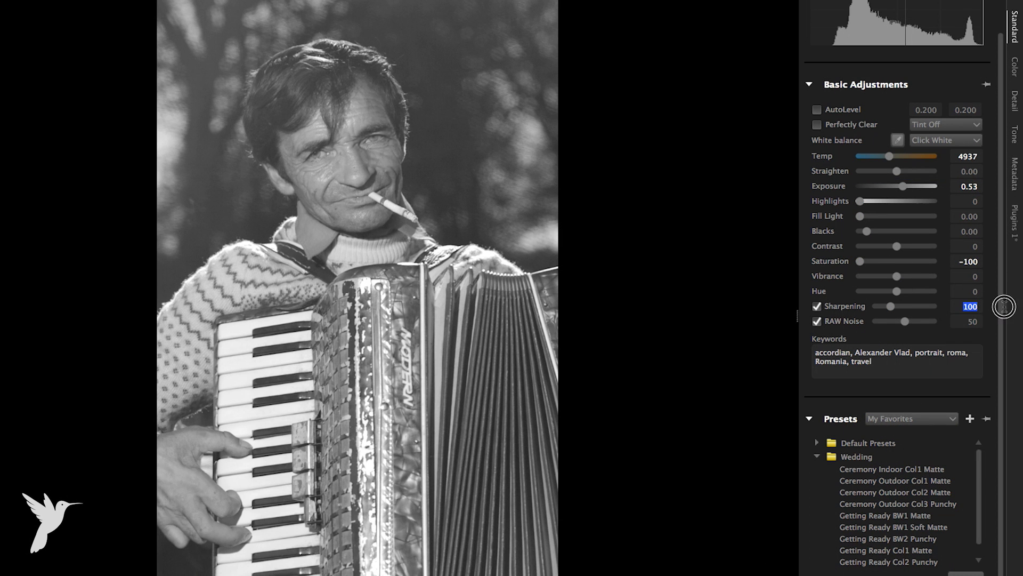
pyautogui.write('150')
pyautogui.press('Return')
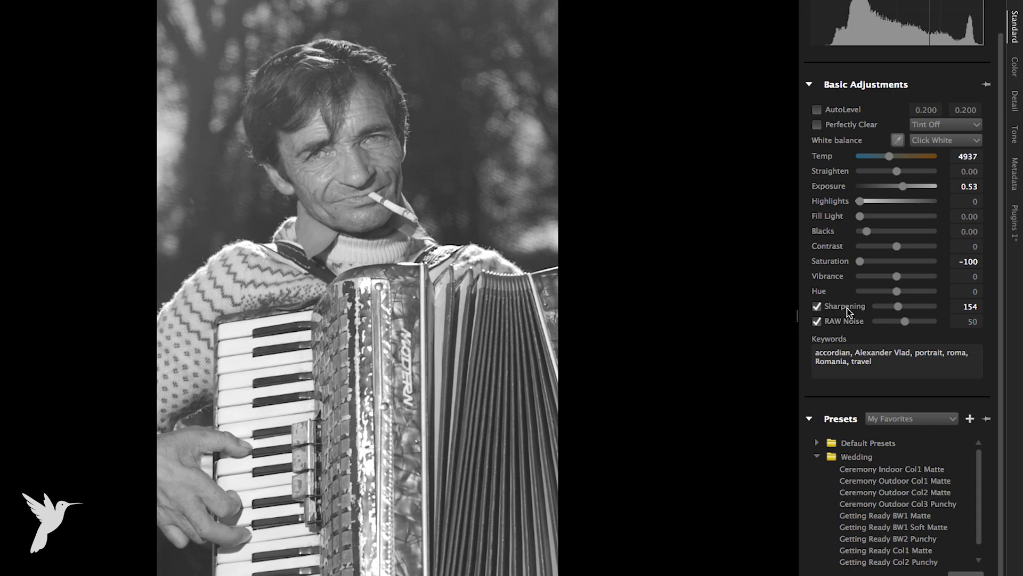
pyautogui.doubleClick(849, 312)
pyautogui.moveTo(896, 304); pyautogui.dragTo(902, 306)
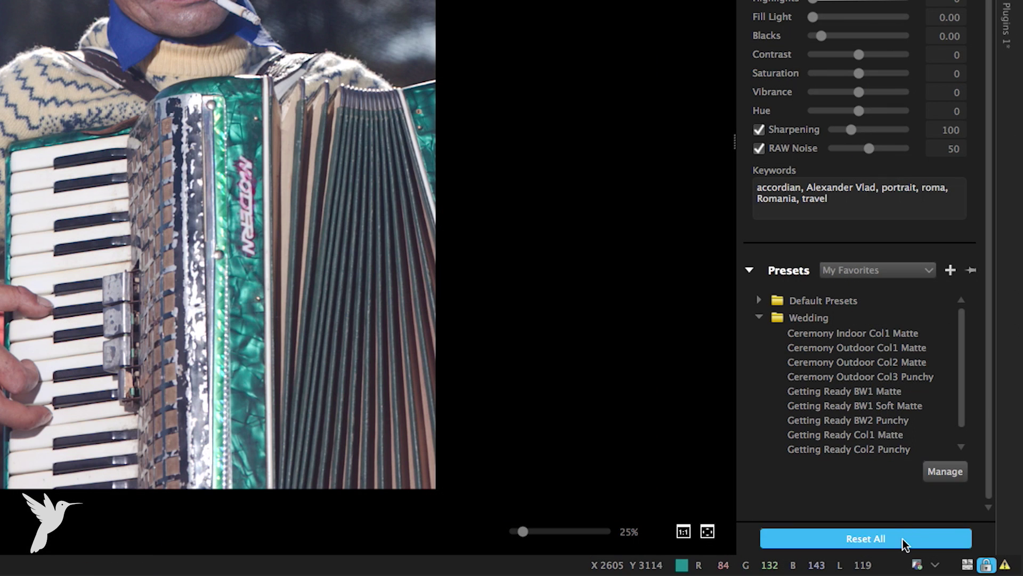
# Reset all adjustments on the accordion portrait and collapse the presets list
pyautogui.click(903, 538)
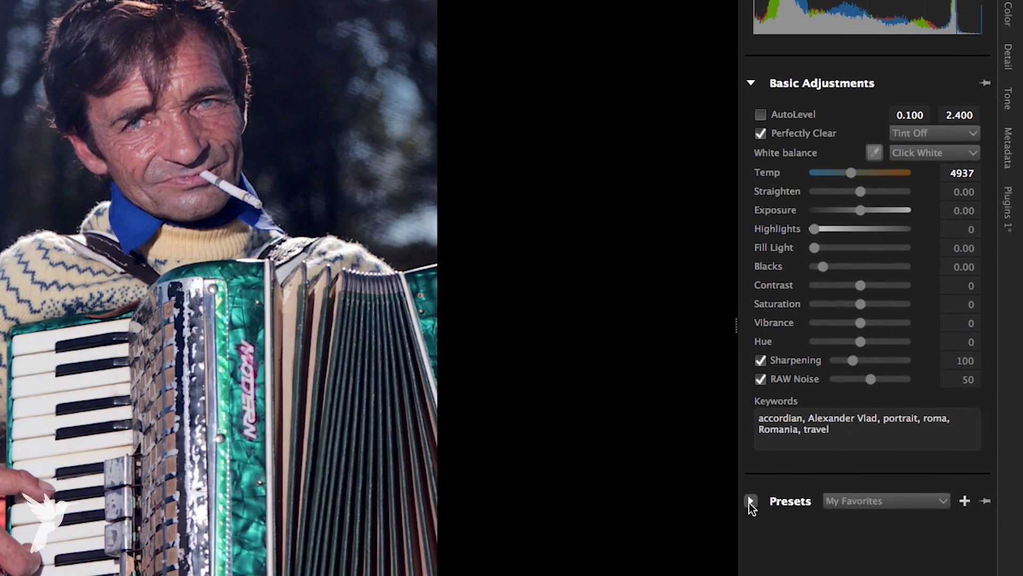
pyautogui.click(851, 383)
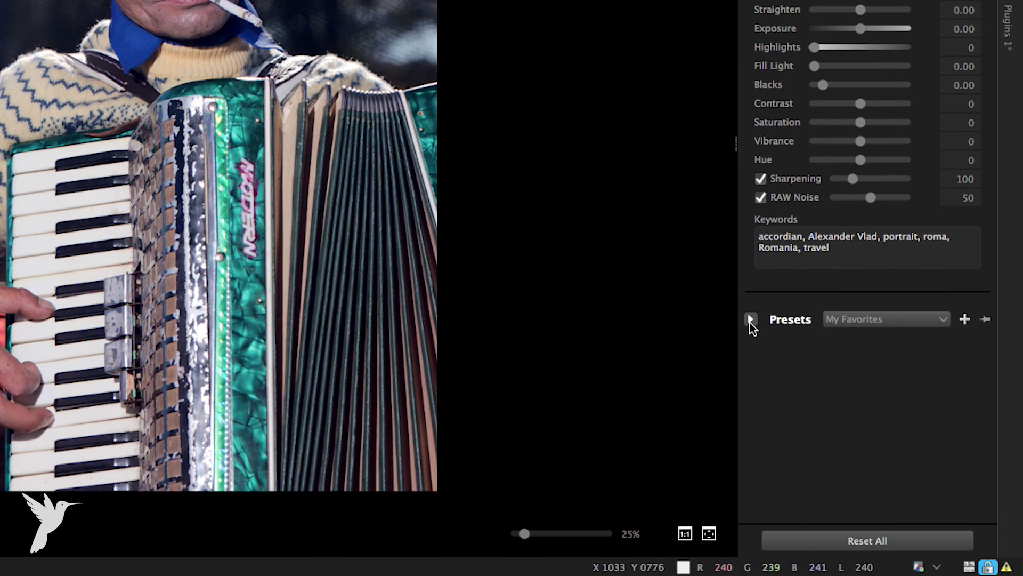
# Save the photo's current settings as a preset named 'New Preset 1'
pyautogui.click(750, 320)
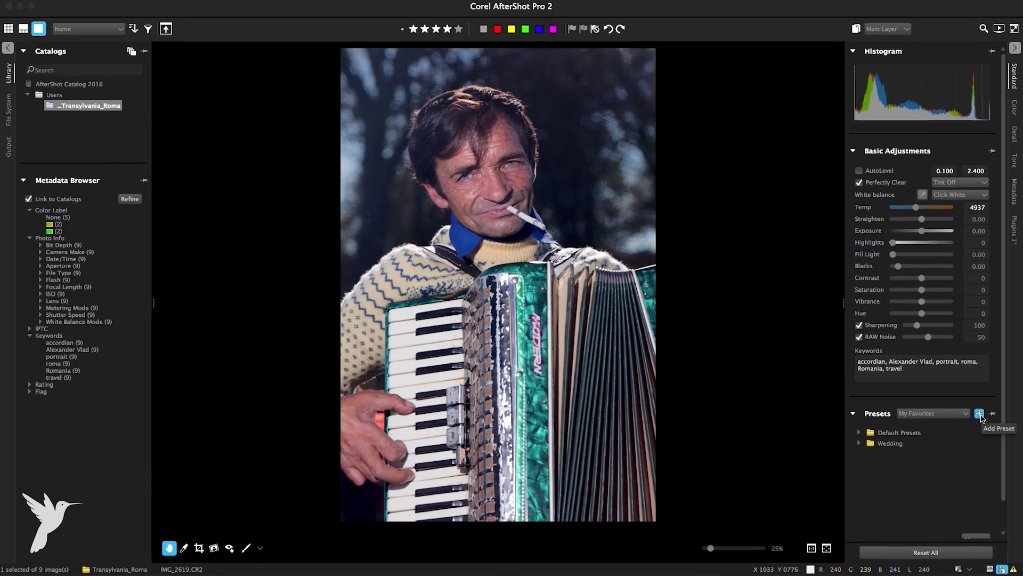
pyautogui.click(983, 414)
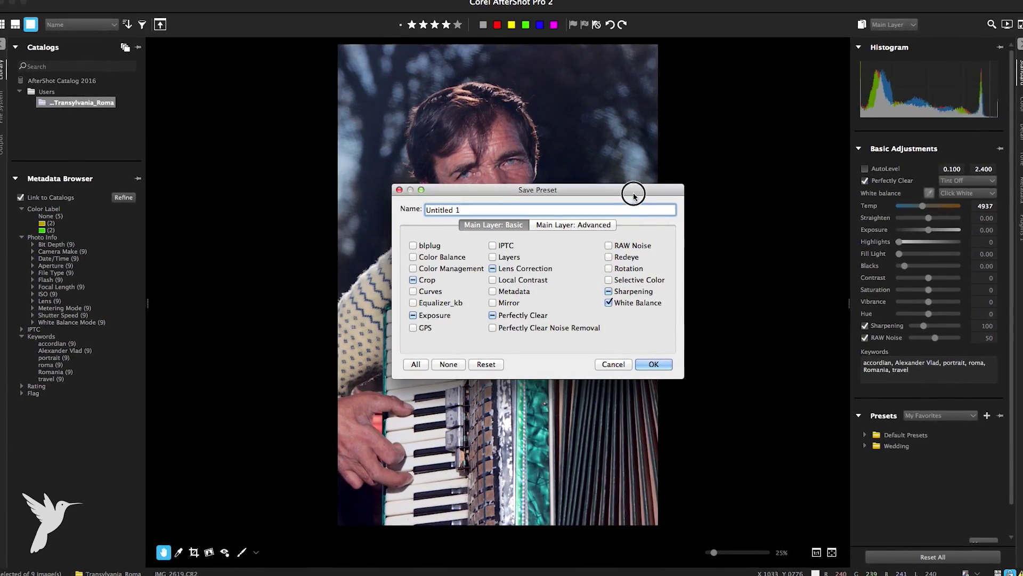
pyautogui.moveTo(633, 192); pyautogui.dragTo(849, 224)
pyautogui.tripleClick(669, 240)
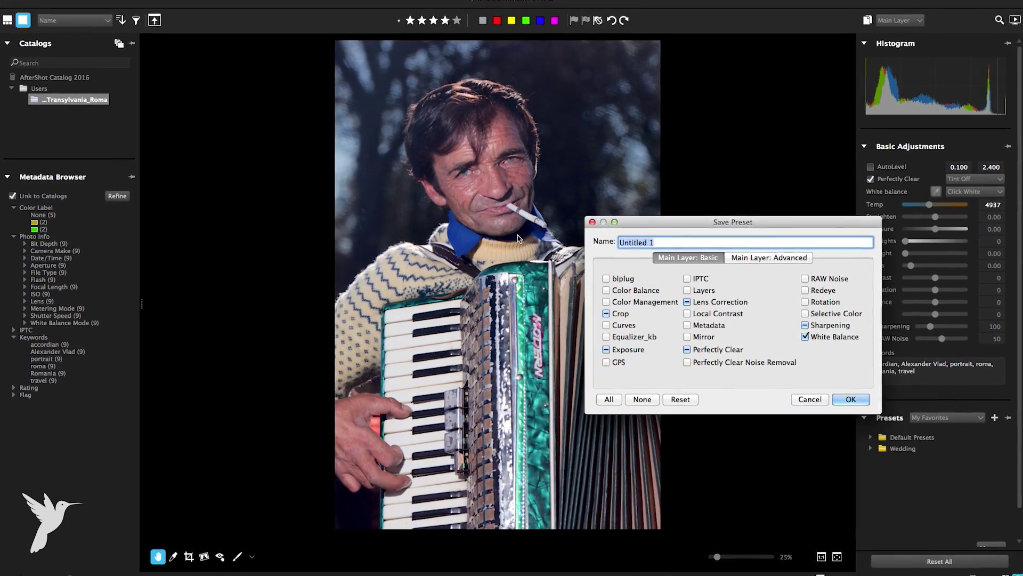
pyautogui.write('New')
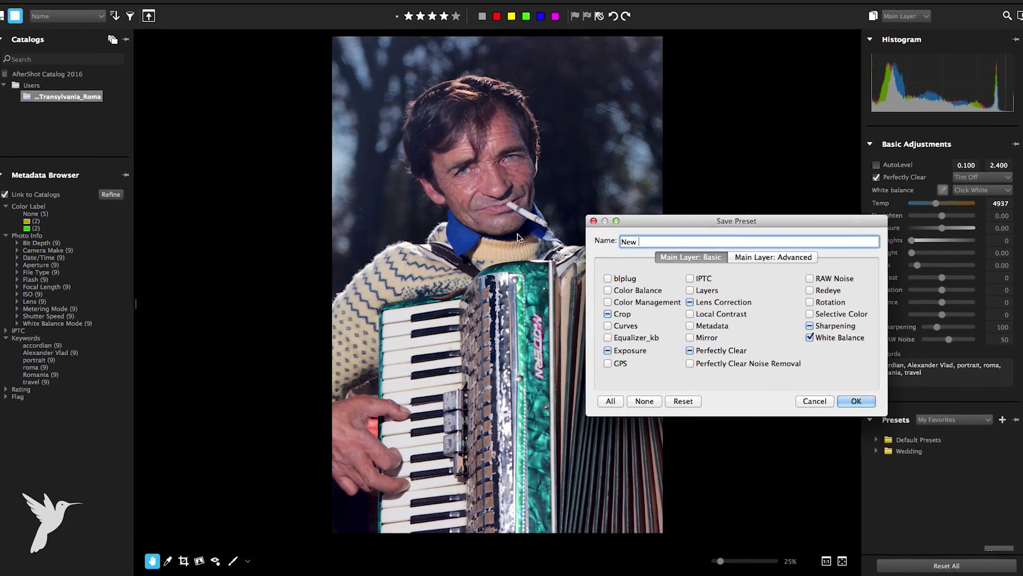
pyautogui.press('super+a')
pyautogui.write('New Pre')
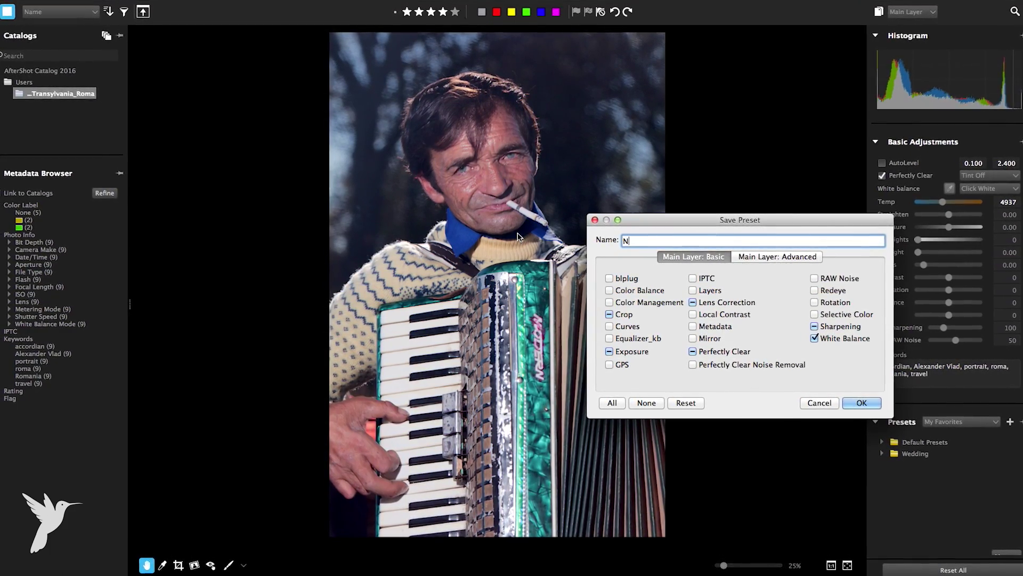
pyautogui.write('set 1')
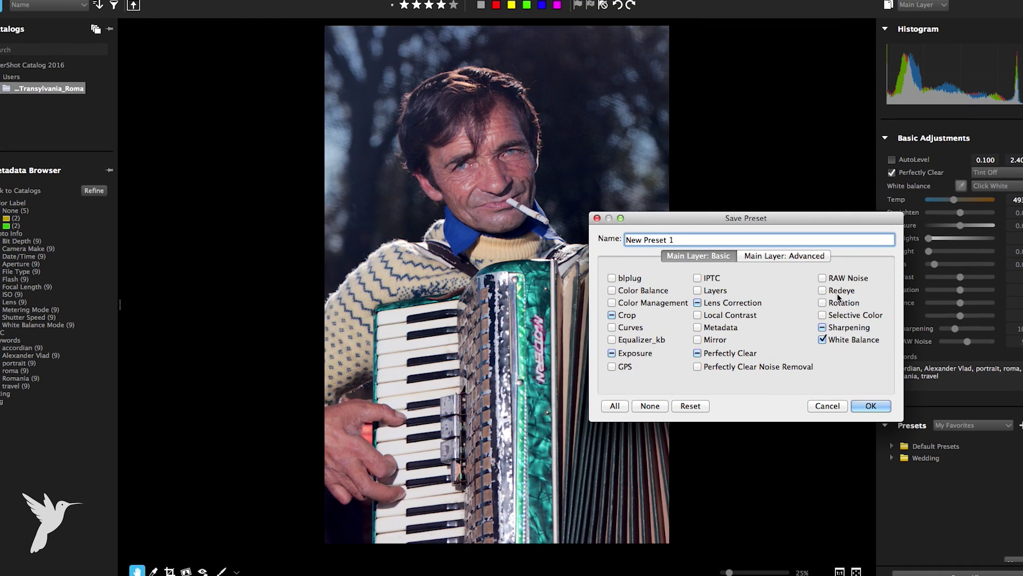
pyautogui.click(871, 405)
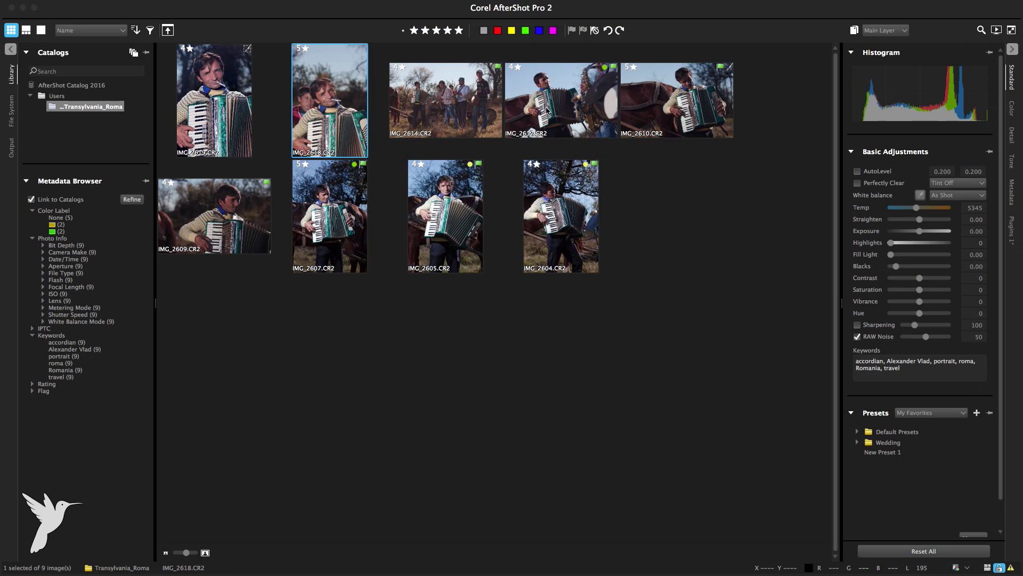
# Apply a My Favorites preset to IMG_2619, IMG_2618 and IMG_2614, then reset two
pyautogui.click(206, 110)
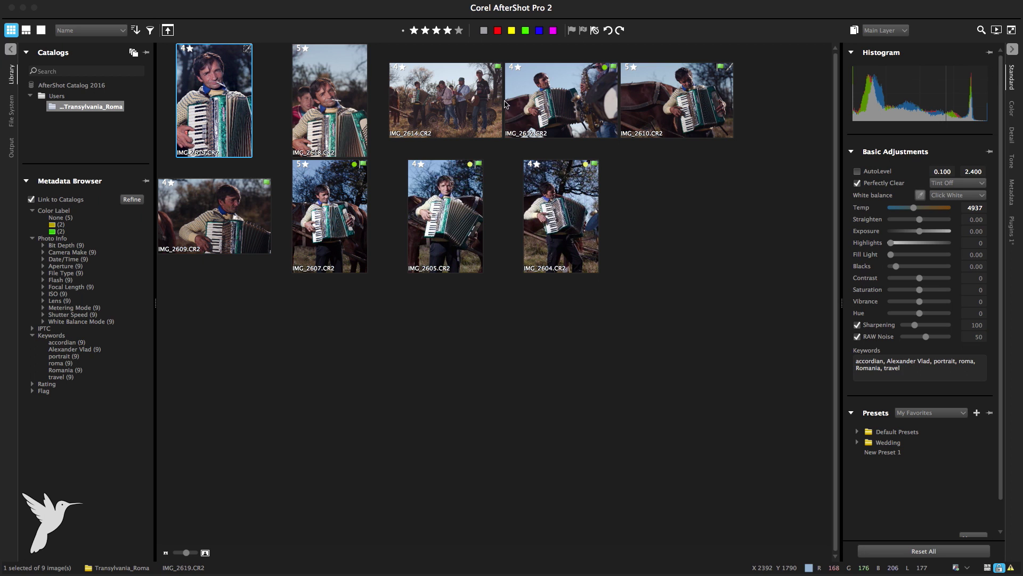
pyautogui.keyDown('shift'); pyautogui.click(454, 111); pyautogui.keyUp('shift')
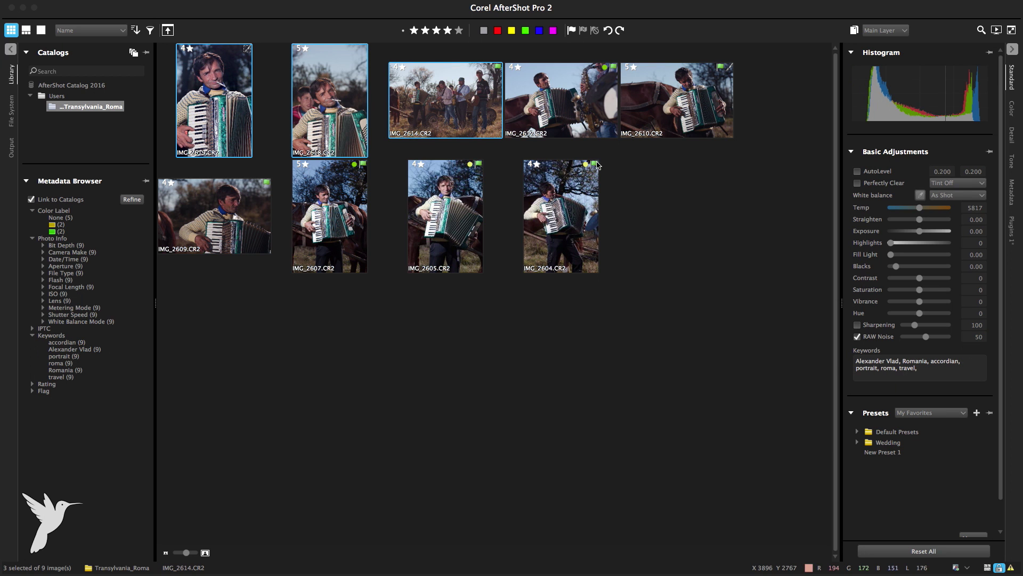
pyautogui.click(932, 414)
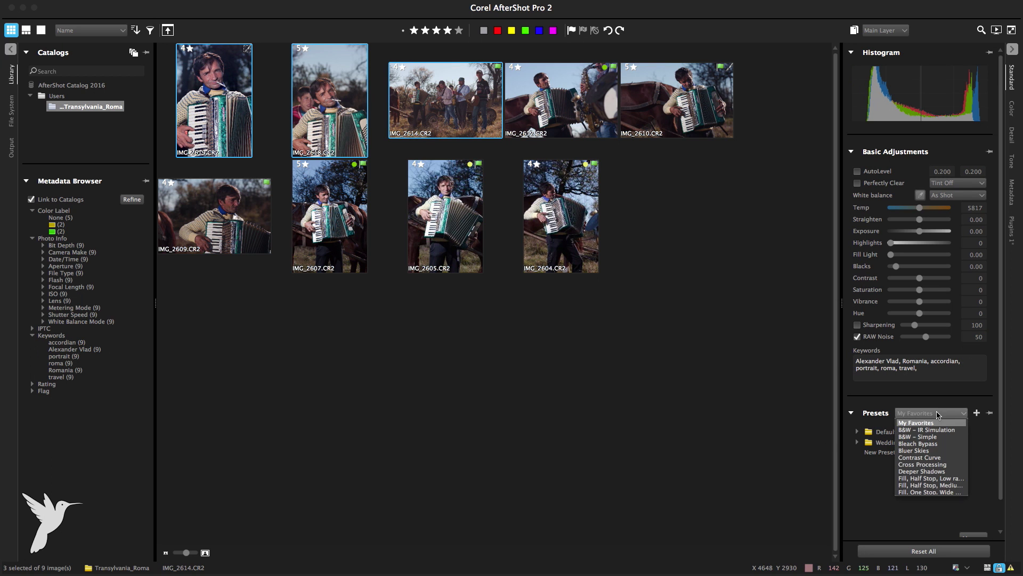
pyautogui.click(949, 457)
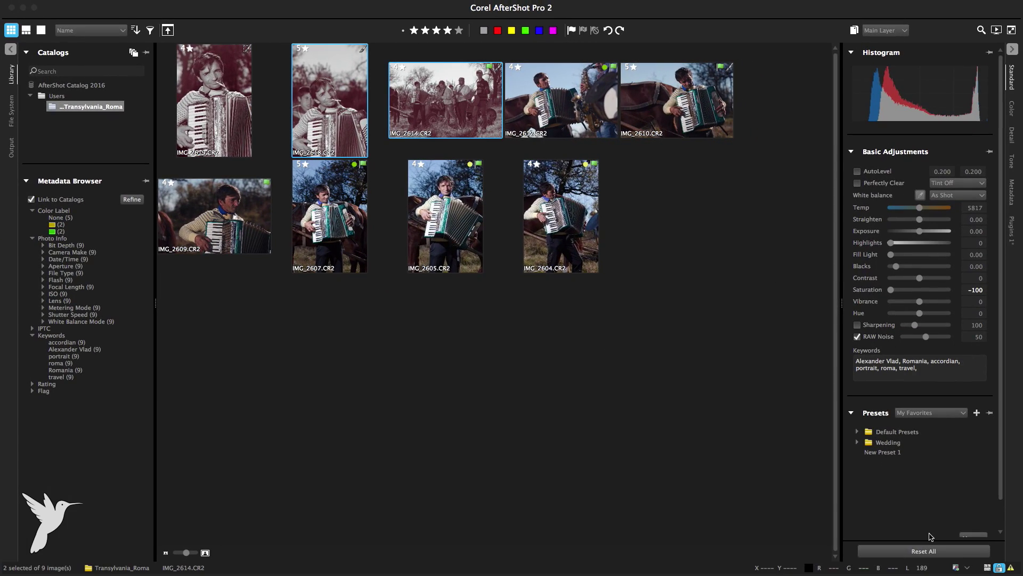
pyautogui.click(932, 553)
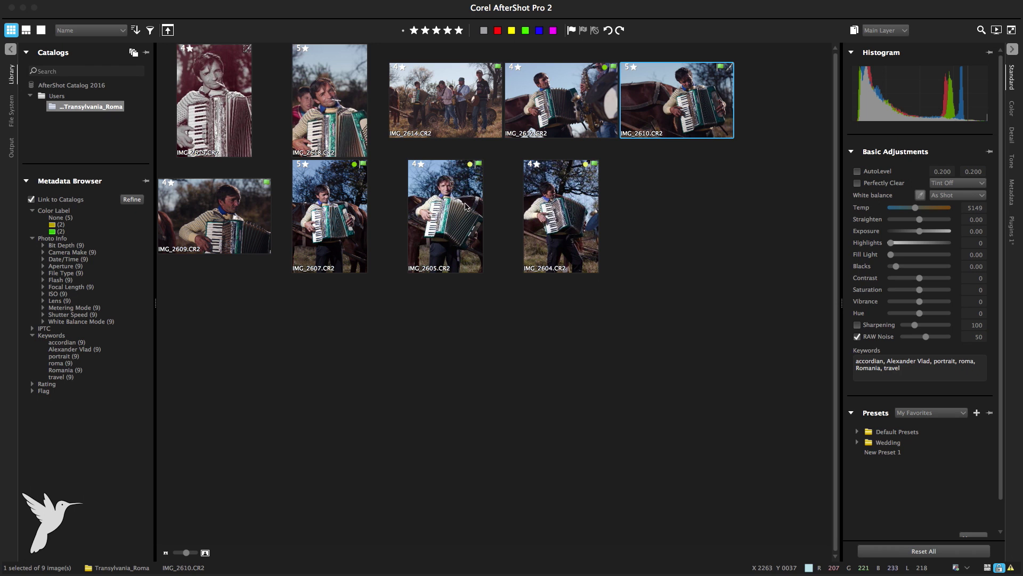
# Open IMG_2605 alone and start a freehand adjustment region around the head and sky
pyautogui.doubleClick(448, 223)
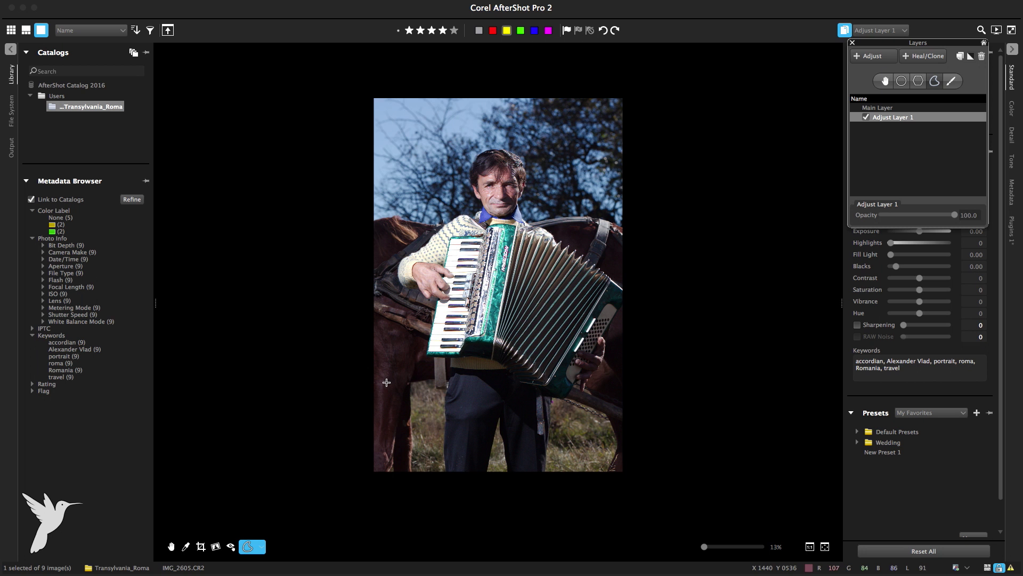
pyautogui.click(422, 220)
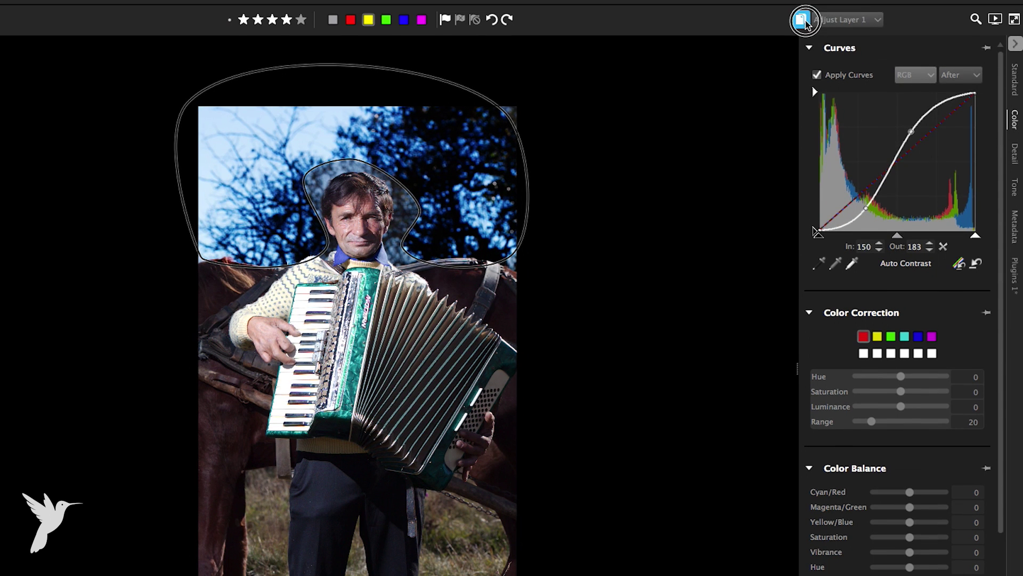
pyautogui.click(801, 19)
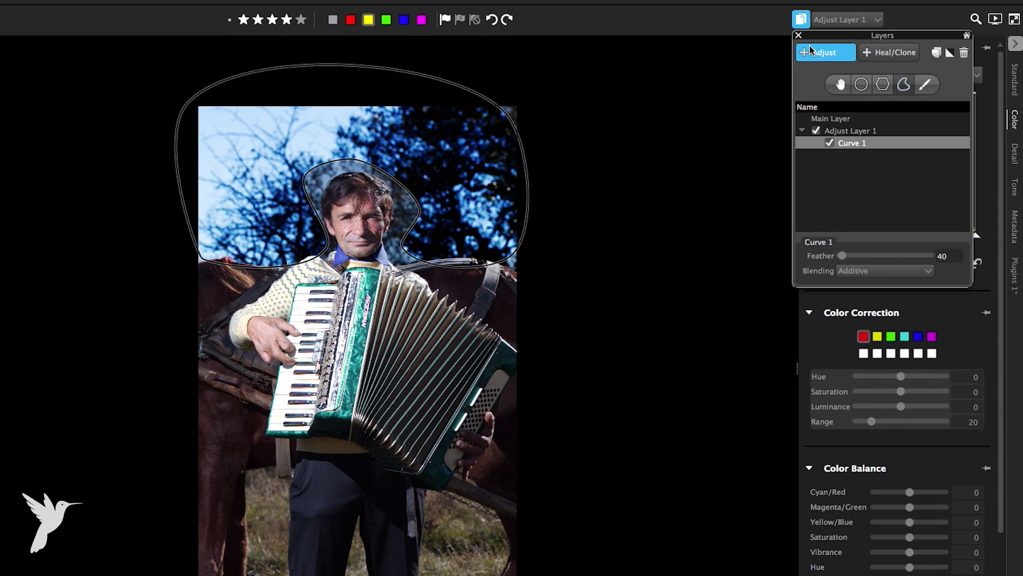
pyautogui.click(839, 256)
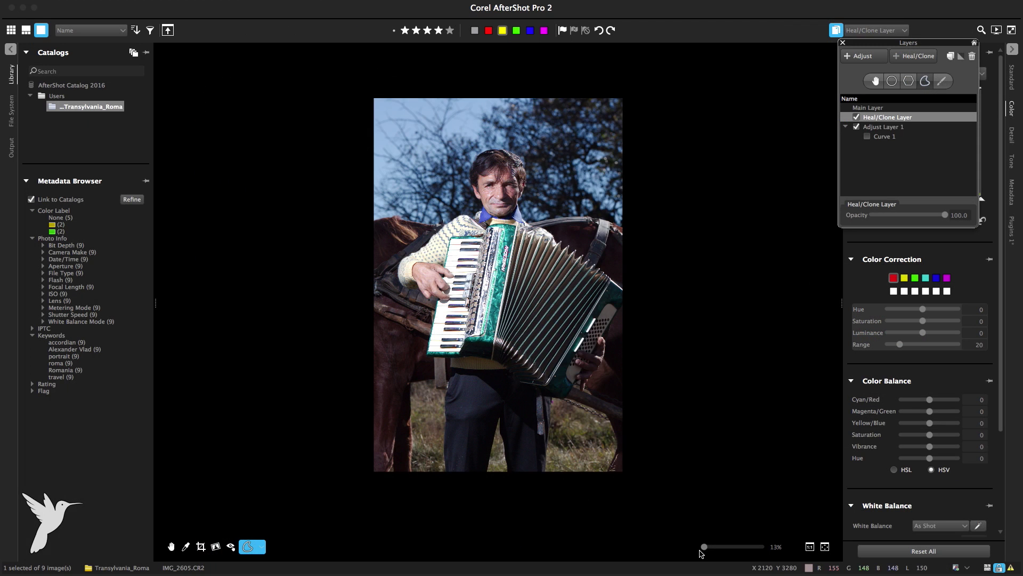
# Zoom in and clone over the strap blemish with a patch from higher up
pyautogui.moveTo(708, 547); pyautogui.dragTo(754, 549)
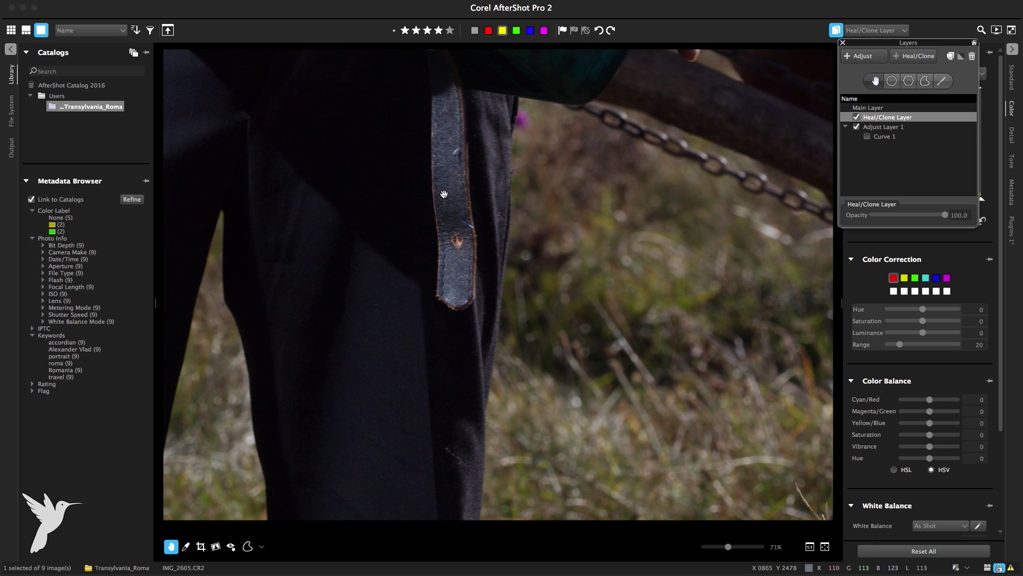
pyautogui.scroll(3, 443, 194)
pyautogui.press('f')
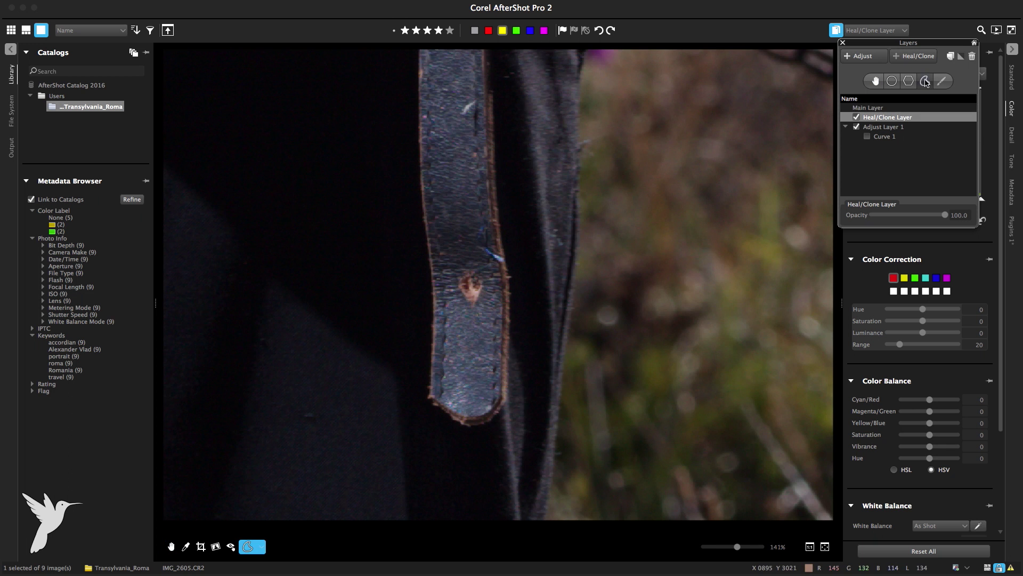
pyautogui.click(457, 268)
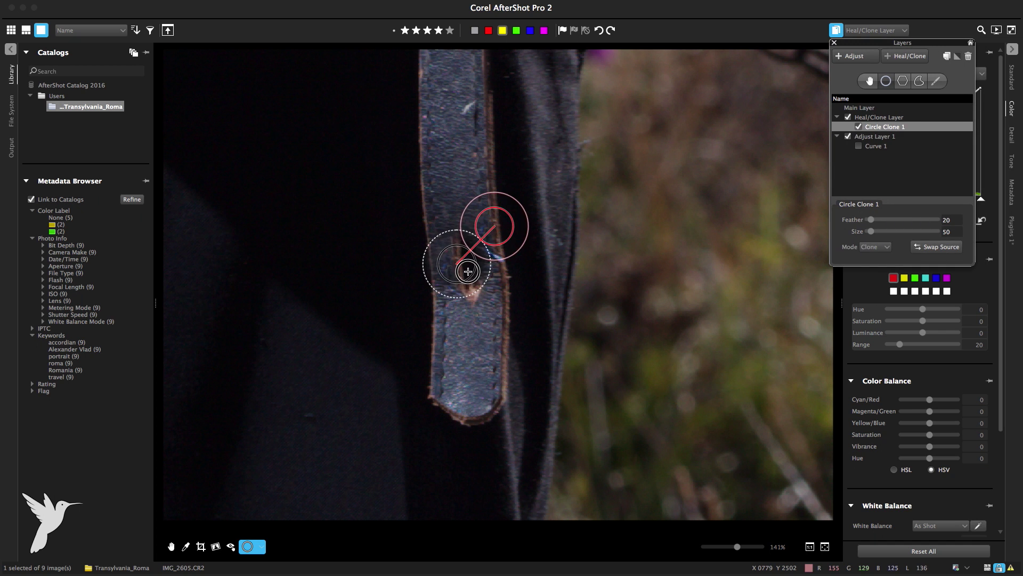
pyautogui.moveTo(467, 271); pyautogui.dragTo(482, 294)
pyautogui.moveTo(517, 243); pyautogui.dragTo(461, 202)
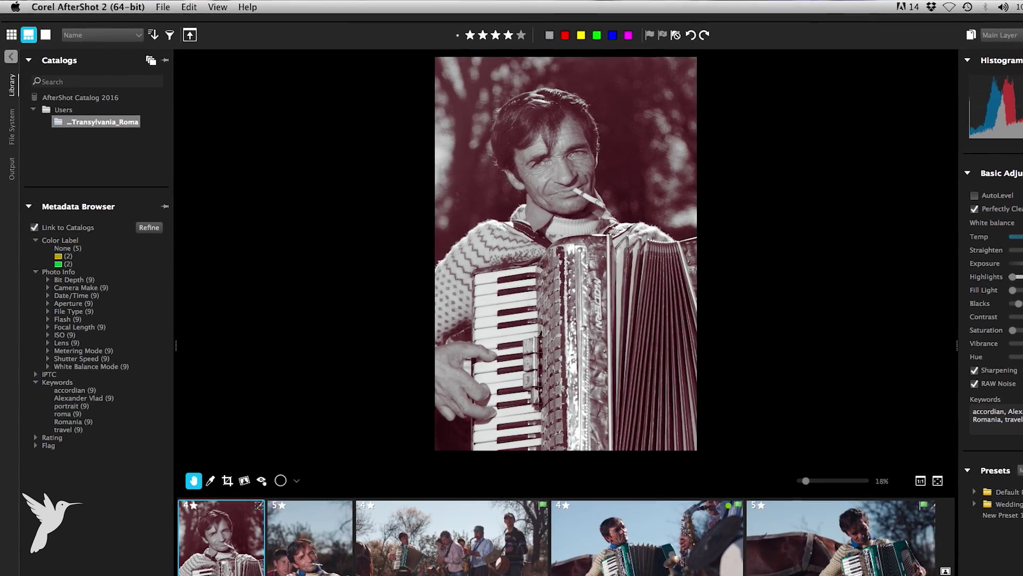
# Show View > History and compare the histories of IMG_2619_v2 and the original
pyautogui.click(228, 7)
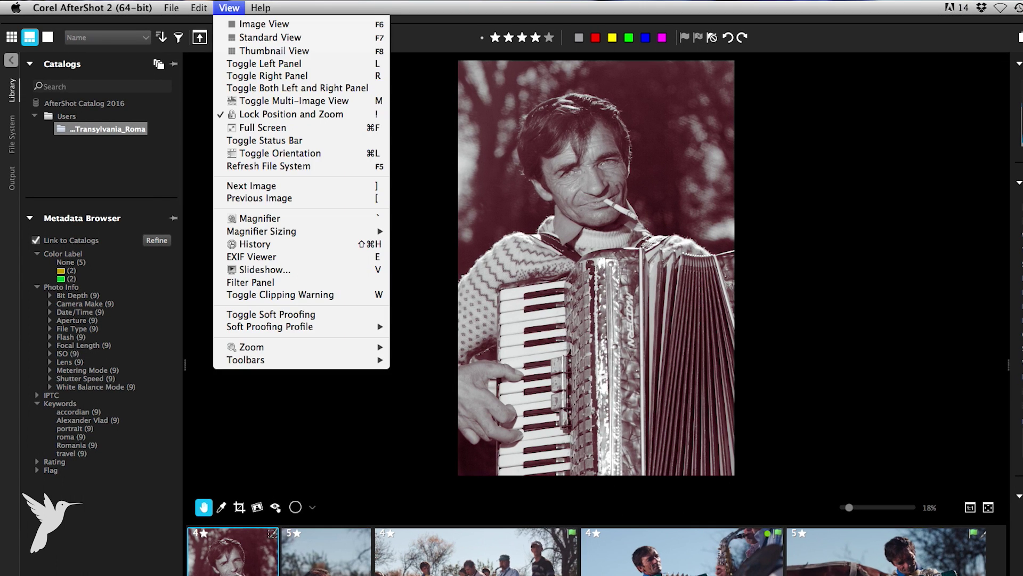
pyautogui.click(289, 246)
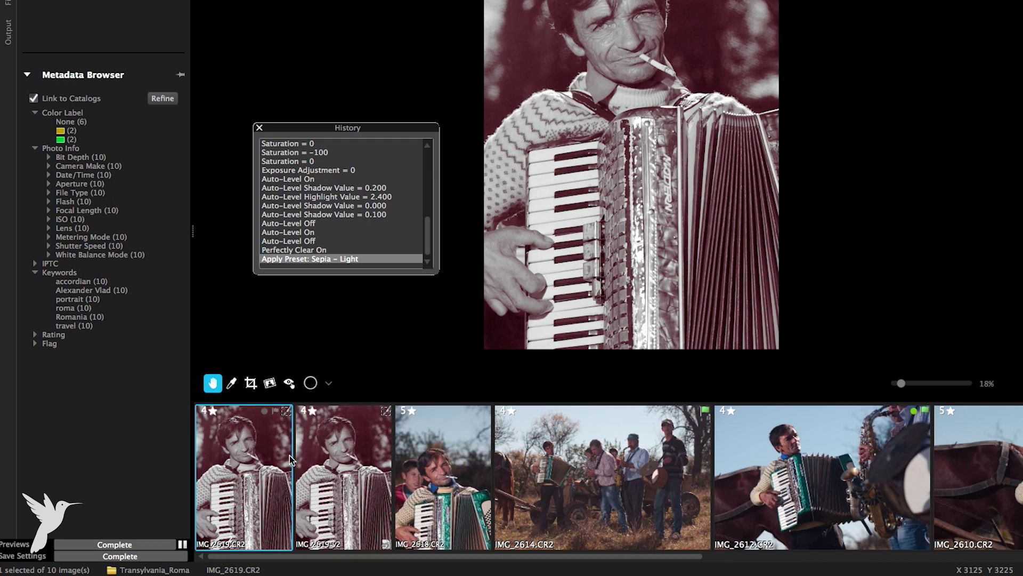
pyautogui.click(341, 454)
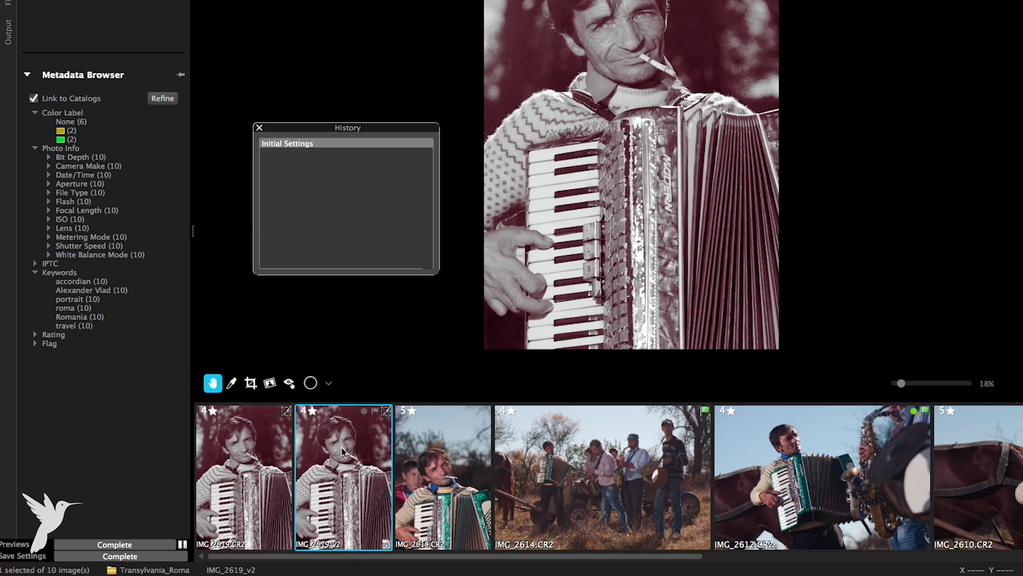
pyautogui.click(253, 461)
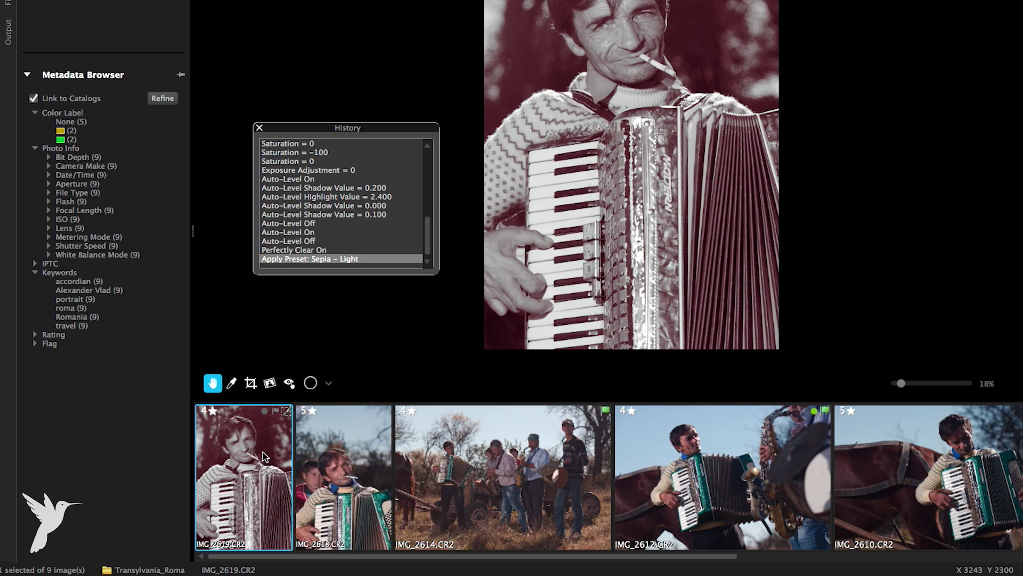
# Create a new version of IMG_2619 from its current settings
pyautogui.rightClick(263, 452)
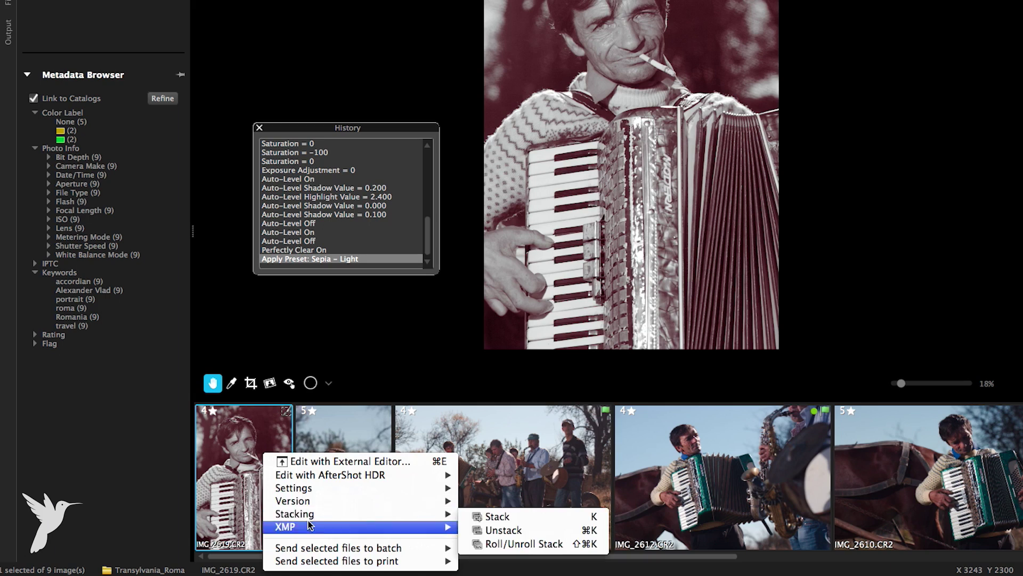
pyautogui.moveTo(335, 501)
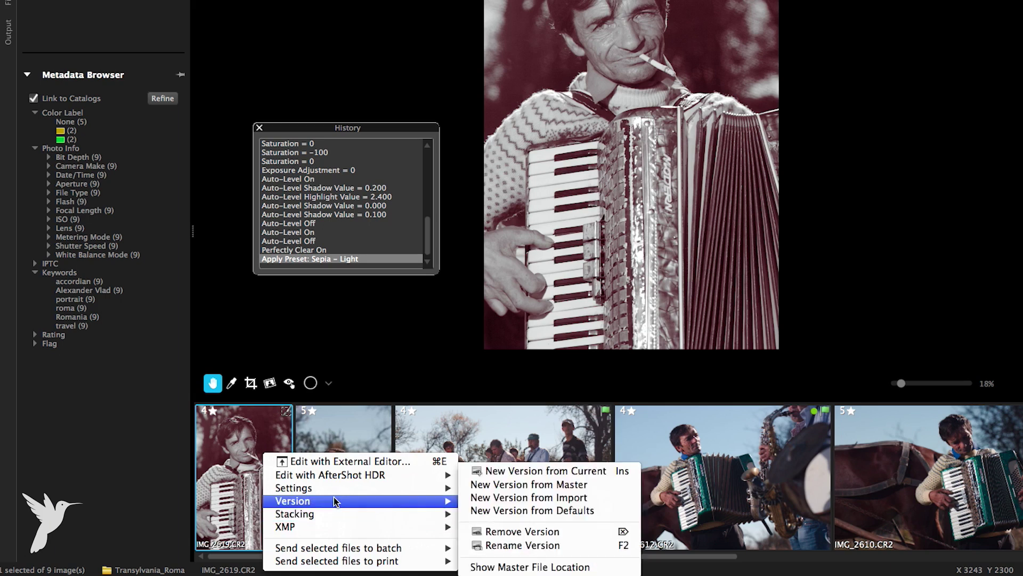
pyautogui.click(573, 472)
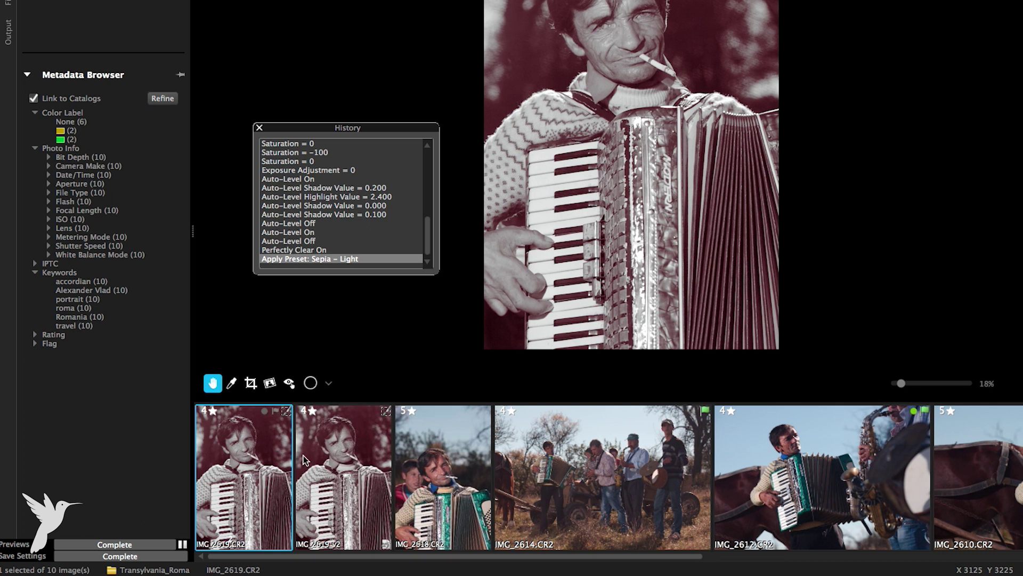
# Revert the original IMG_2619 in History to before the sepia preset
pyautogui.click(343, 458)
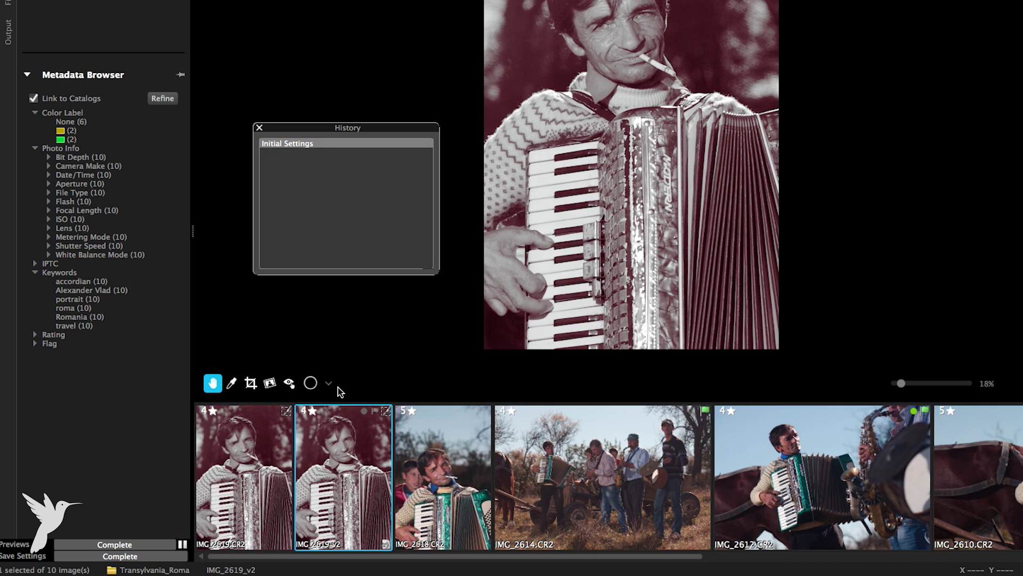
pyautogui.click(253, 462)
pyautogui.scroll(-5, 322, 267)
pyautogui.click(294, 249)
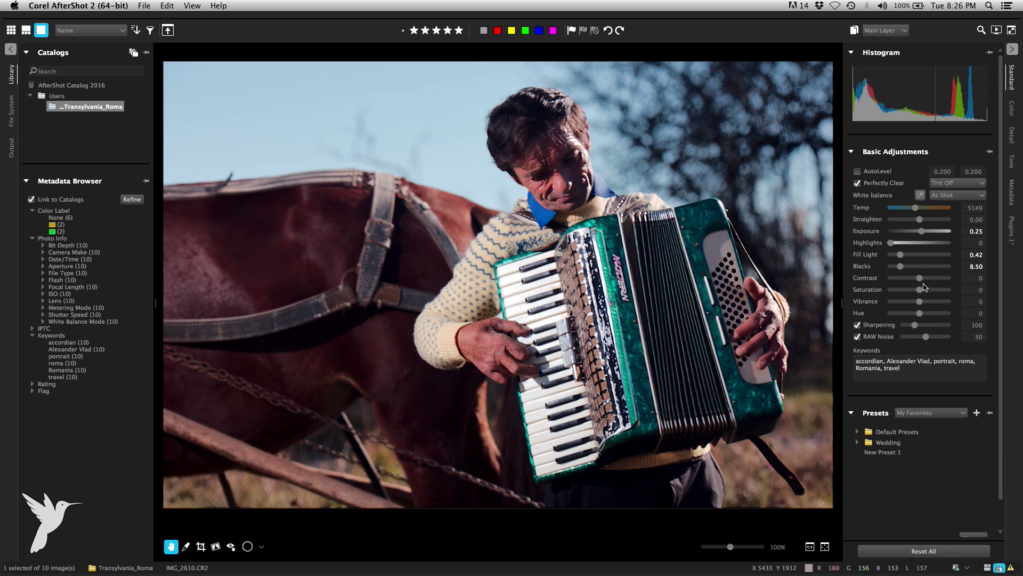
# Finish the black-and-white conversion on IMG_2619_v2 and copy its image settings
pyautogui.moveTo(920, 289); pyautogui.dragTo(857, 290)
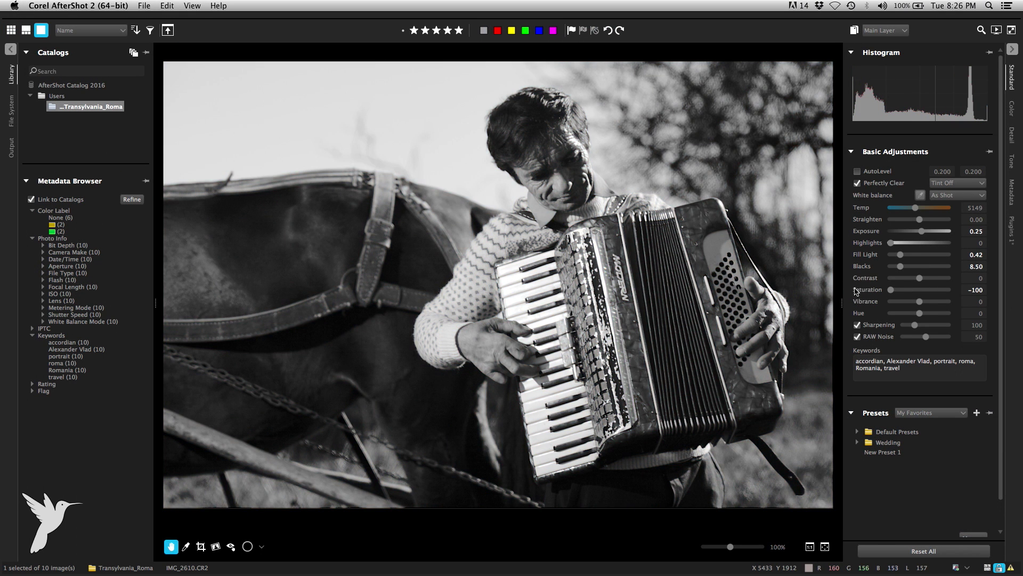
pyautogui.click(11, 31)
pyautogui.click(167, 5)
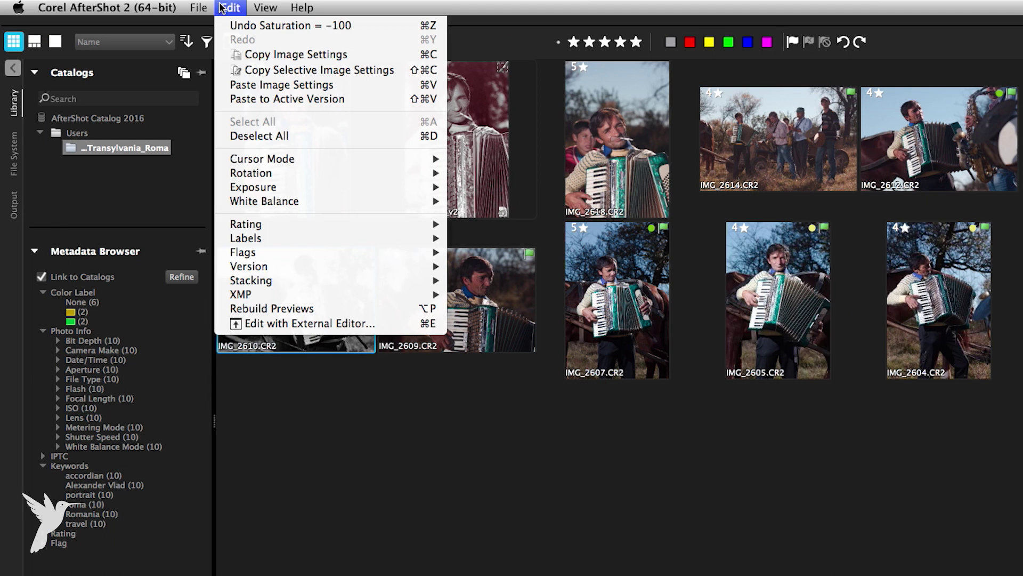
pyautogui.click(367, 57)
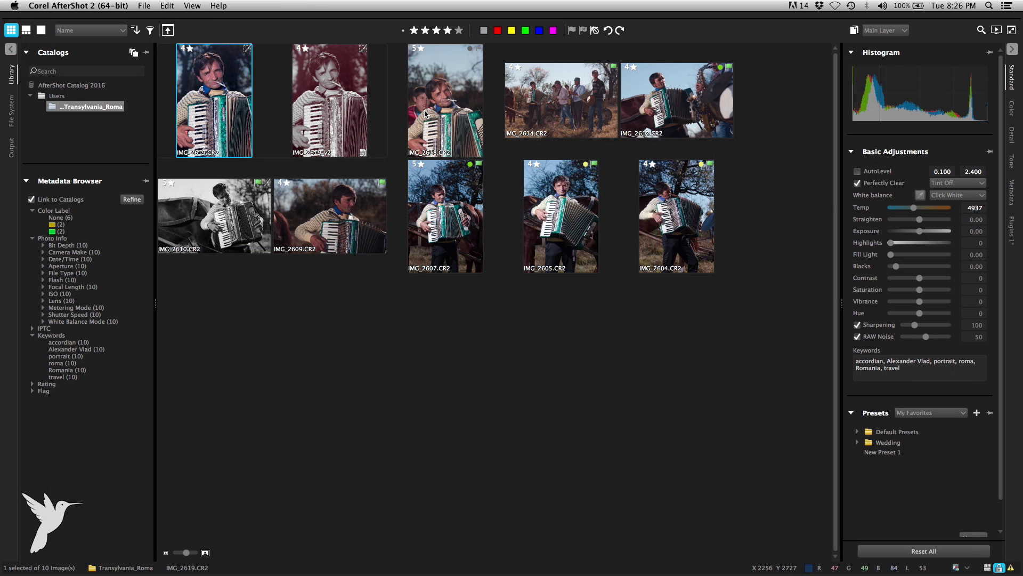
# Paste the black-and-white settings onto IMG_2618–IMG_2612 and IMG_2609–IMG_2604
pyautogui.click(361, 112)
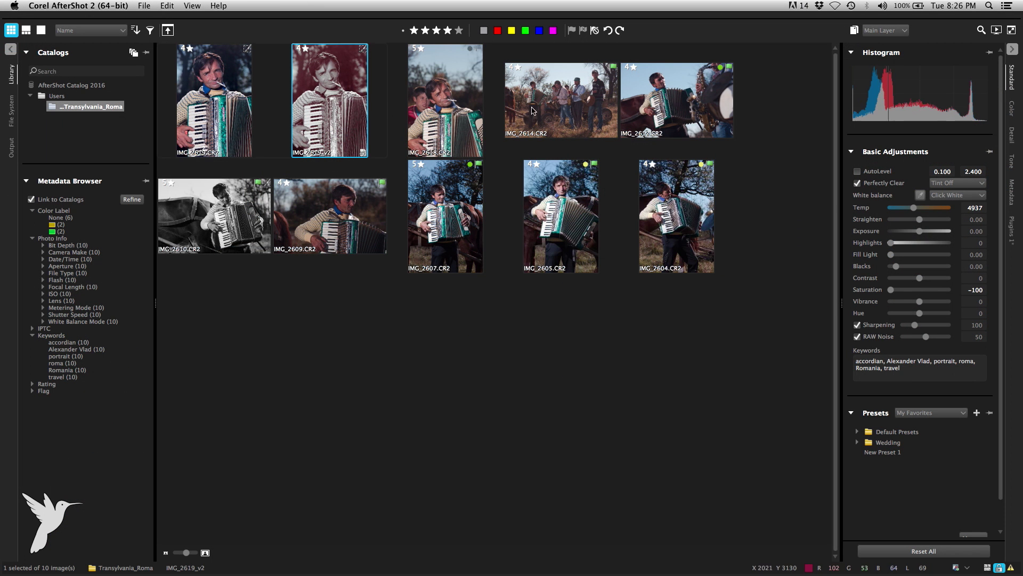
pyautogui.keyDown('shift'); pyautogui.click(671, 107); pyautogui.keyUp('shift')
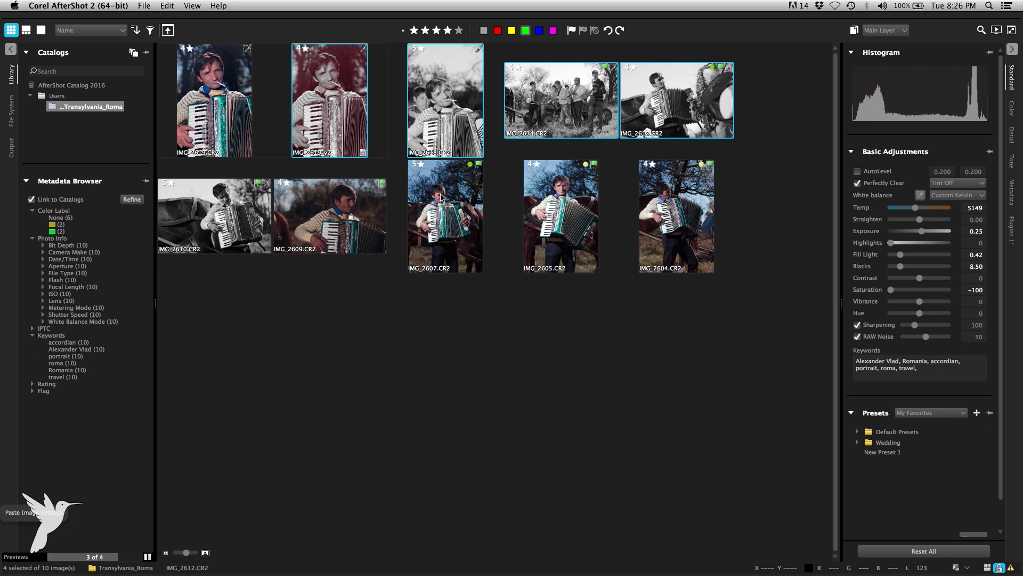
pyautogui.click(384, 221)
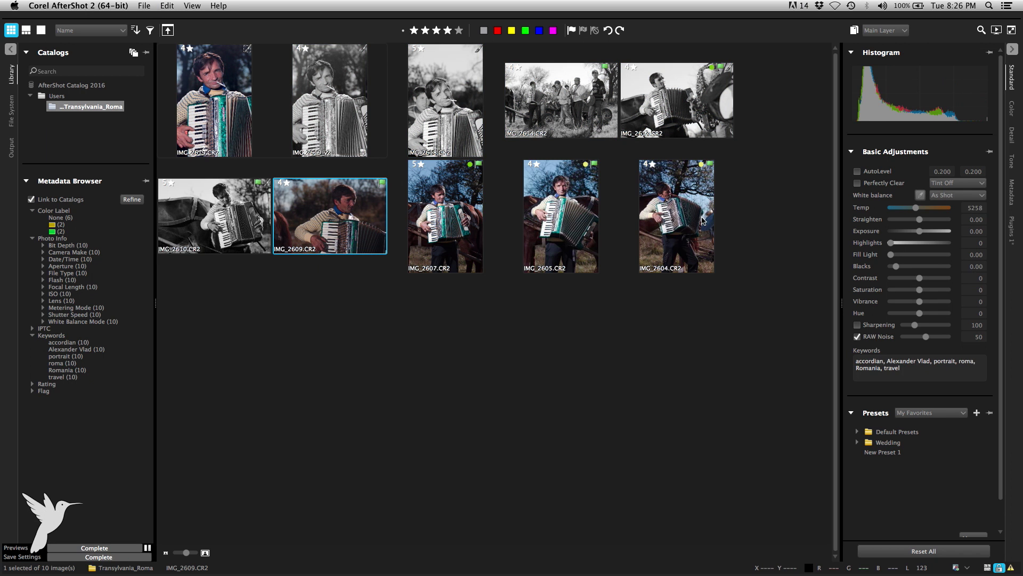
pyautogui.keyDown('shift'); pyautogui.click(702, 220); pyautogui.keyUp('shift')
pyautogui.press('super+shift+v')
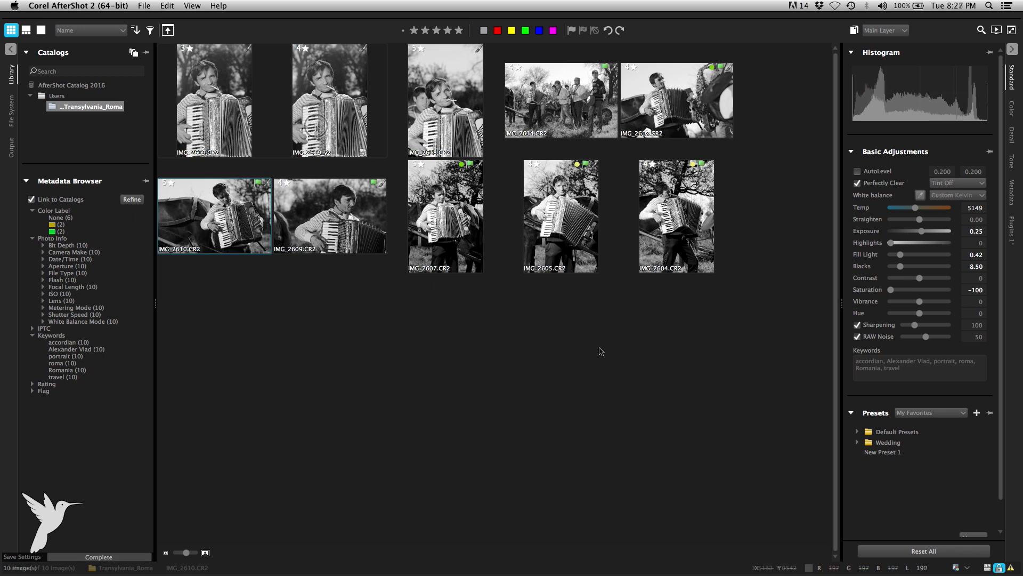
# Select all ten black-and-white roma photos and show them together in the main viewer
pyautogui.click(246, 119)
pyautogui.click(674, 238)
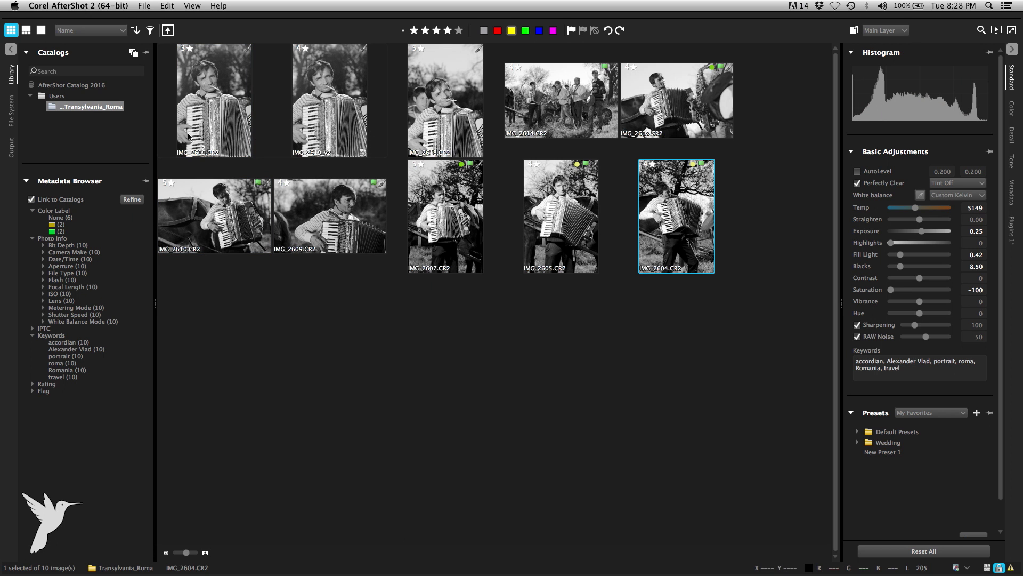
pyautogui.press('super+a')
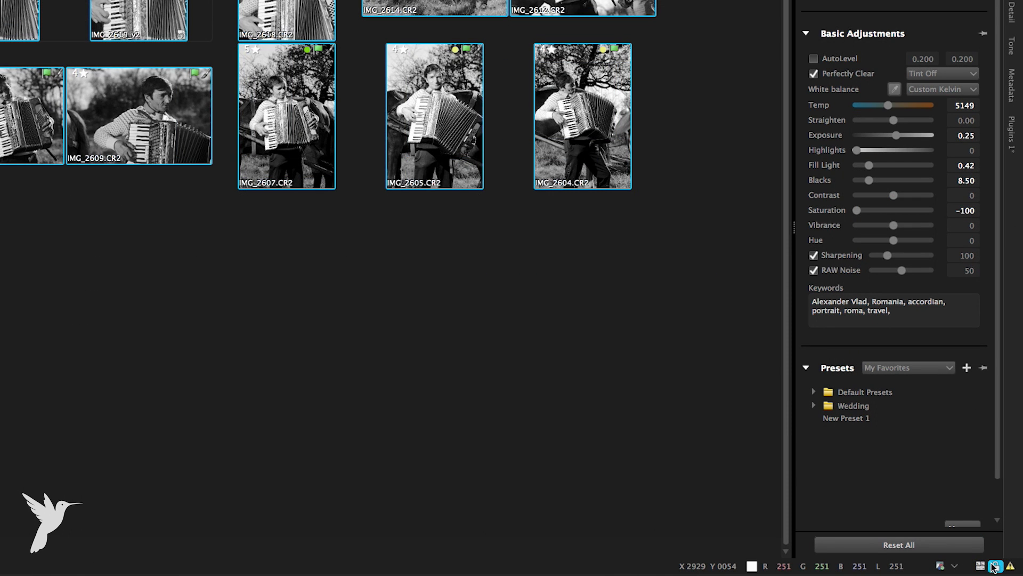
pyautogui.click(982, 566)
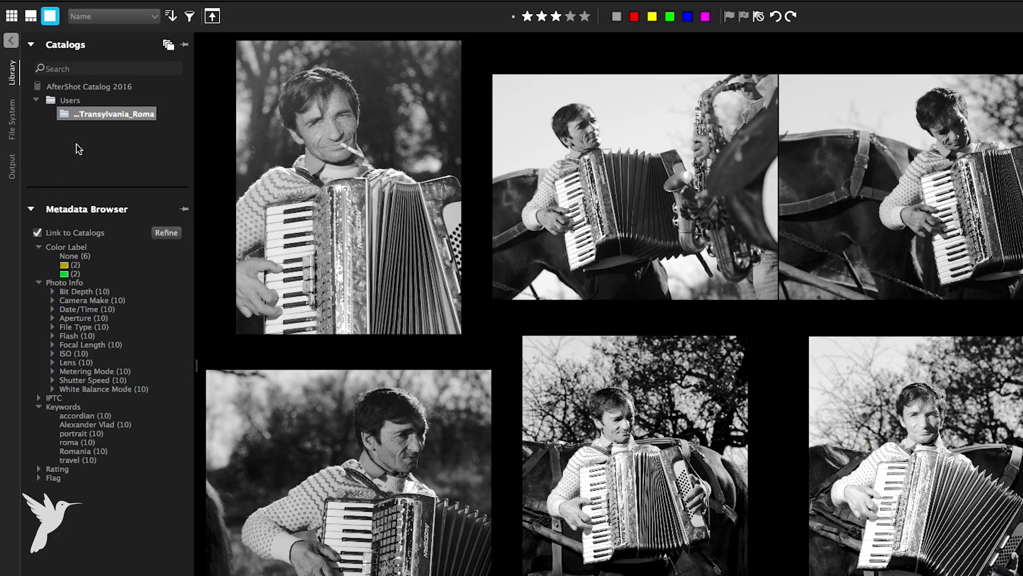
# Export the selection with the JPEG Full Size preset into a new folder named JPG Full-Sized
pyautogui.click(11, 148)
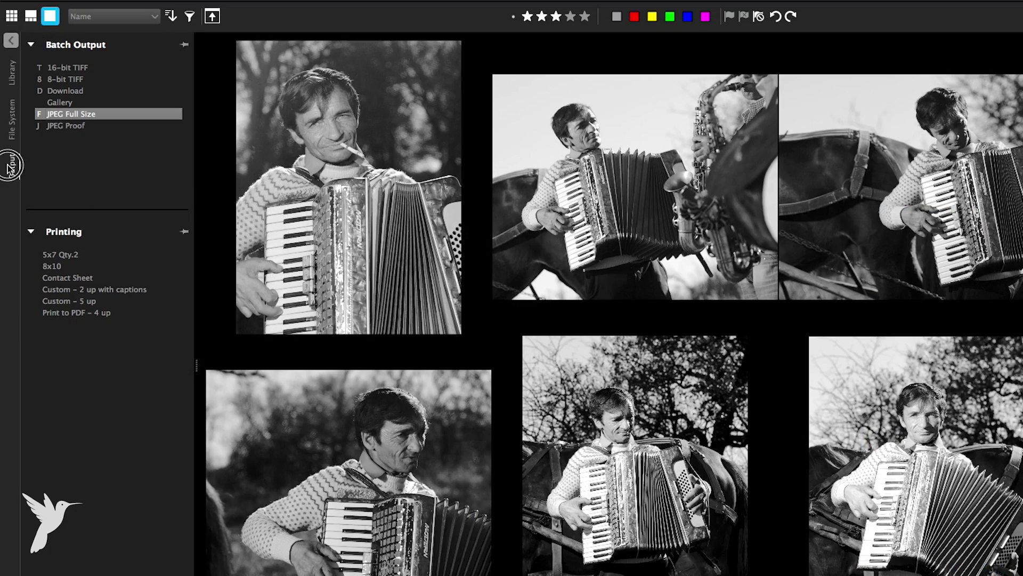
pyautogui.click(94, 114)
pyautogui.click(759, 402)
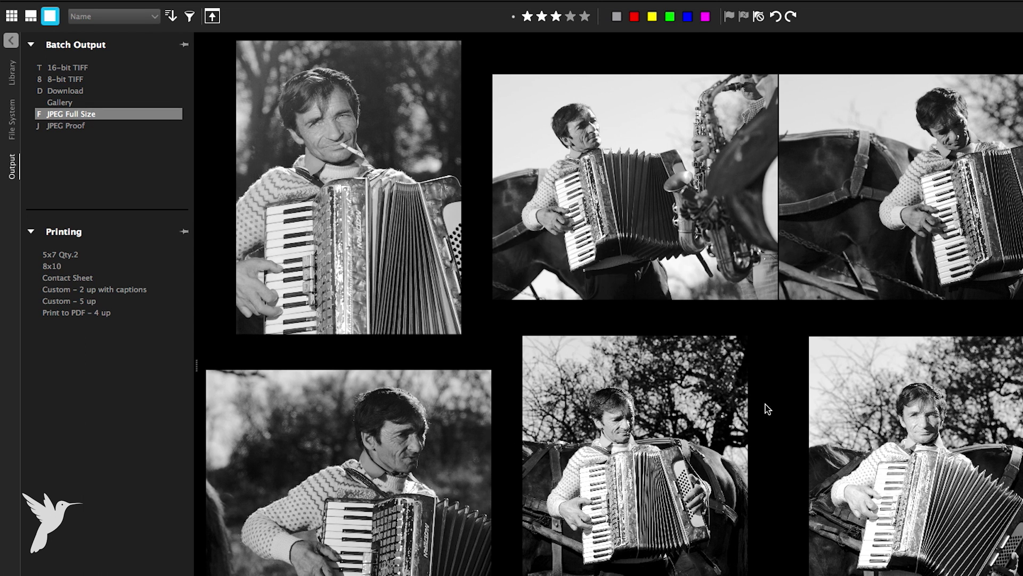
pyautogui.click(469, 387)
pyautogui.write('JPG Full-Sized')
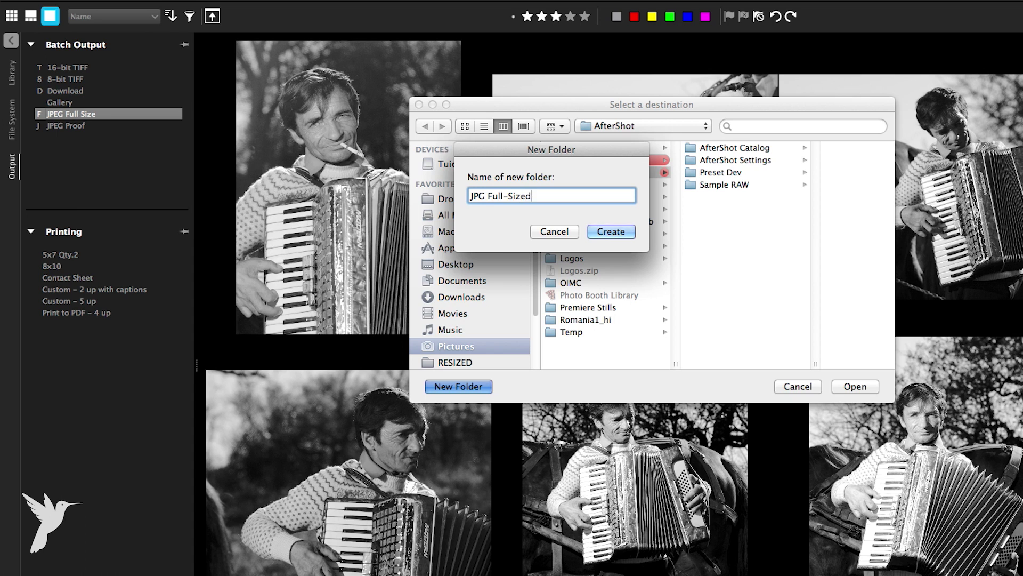
pyautogui.press('Return')
pyautogui.press('Return')
# Browse to the JPG Full-Sized folder, select the ten exported JPEGs and reset their adjustments
pyautogui.click(12, 72)
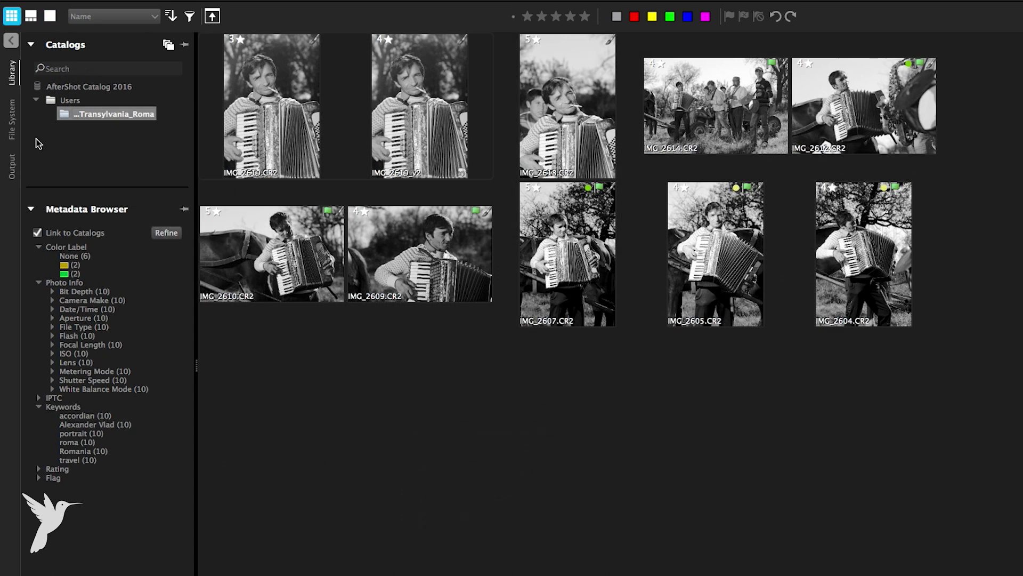
pyautogui.click(15, 122)
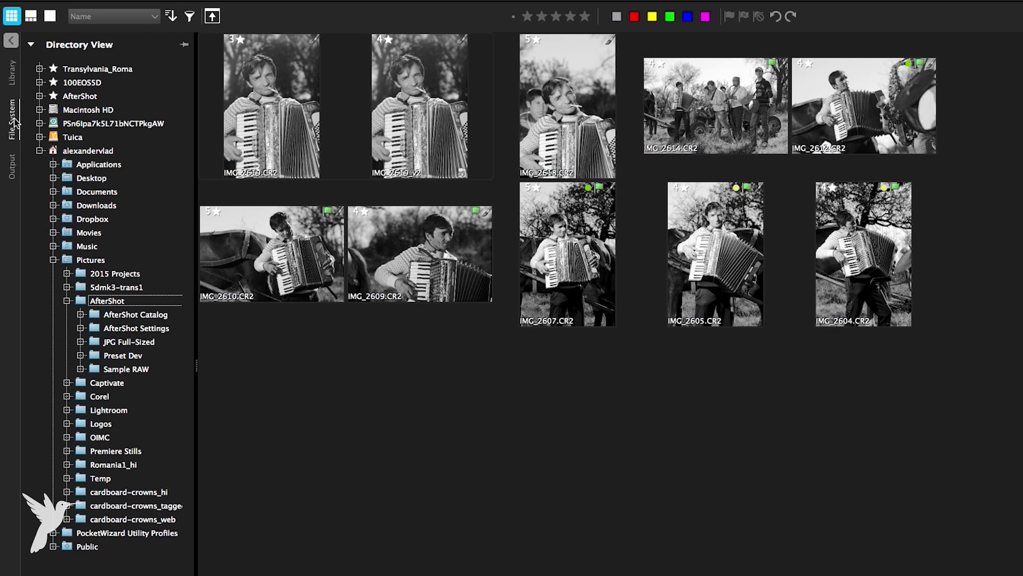
pyautogui.click(133, 342)
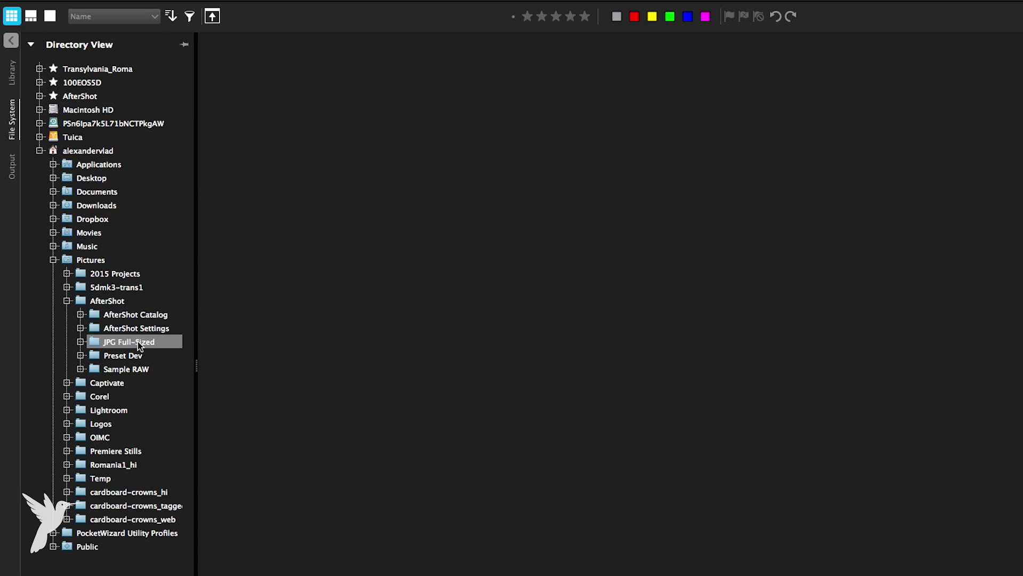
pyautogui.keyDown('shift'); pyautogui.click(833, 304); pyautogui.keyUp('shift')
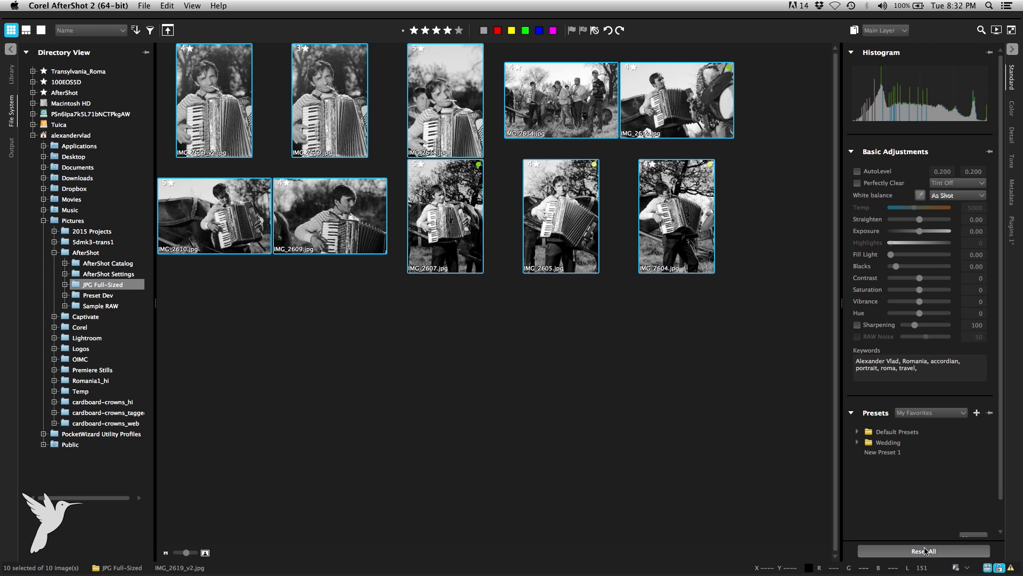
pyautogui.click(922, 553)
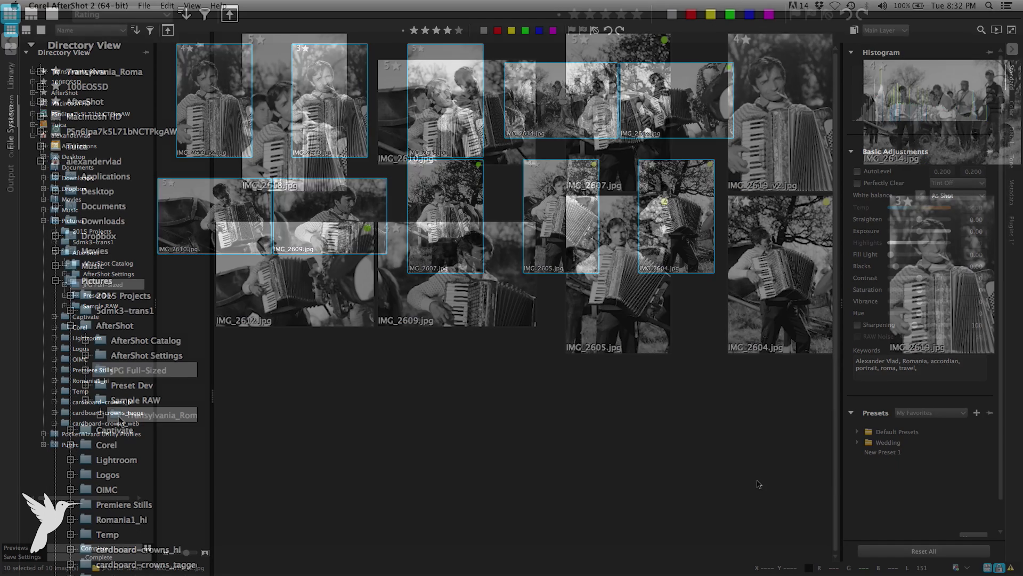
# Reopen the Transylvania_Roma RAW folder and select the edited photos starting from IMG_2618
pyautogui.click(115, 414)
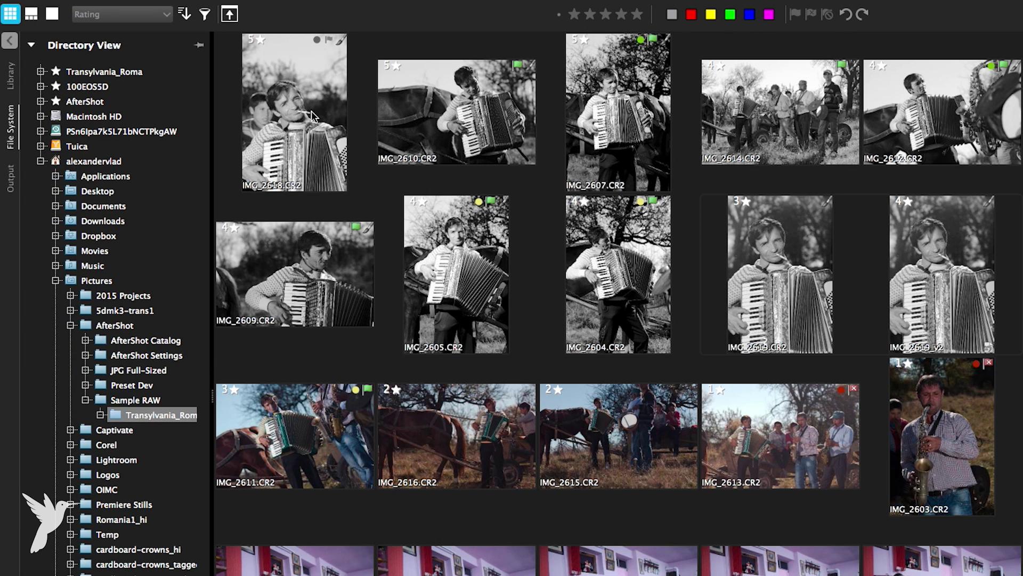
pyautogui.click(314, 116)
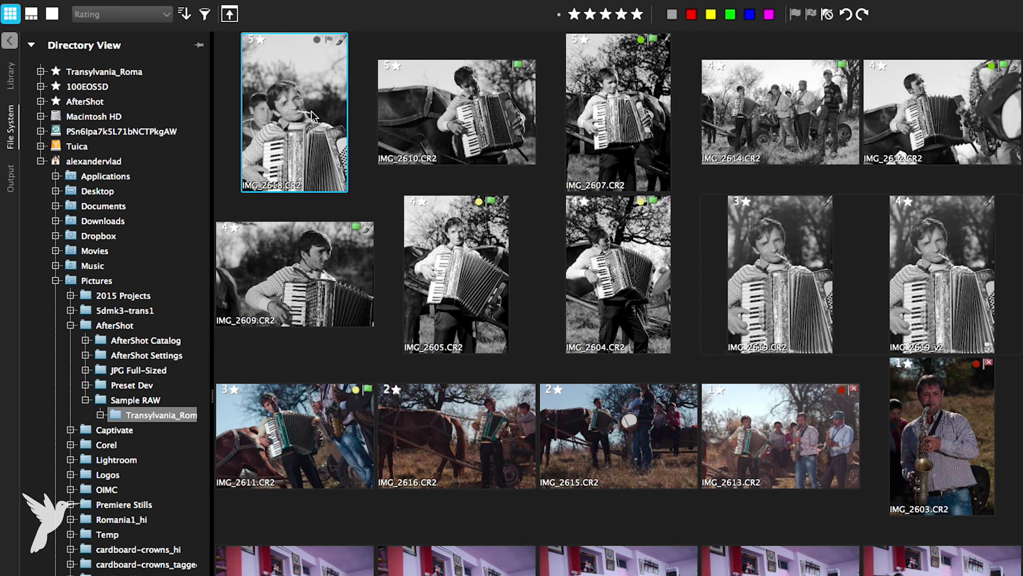
pyautogui.keyDown('shift'); pyautogui.click(915, 315); pyautogui.keyUp('shift')
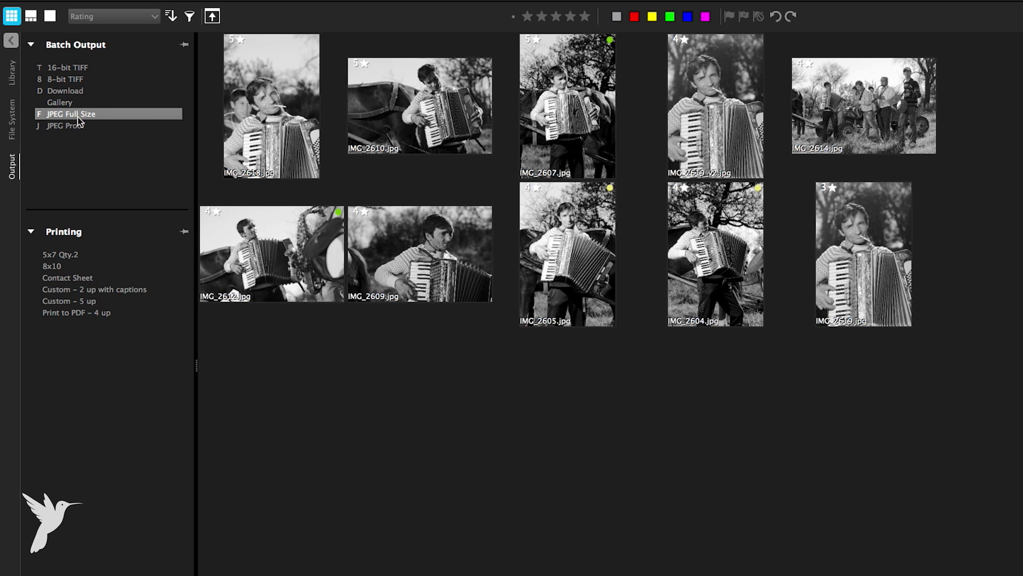
# Start a new batch output preset, then cancel its settings window without saving
pyautogui.rightClick(86, 157)
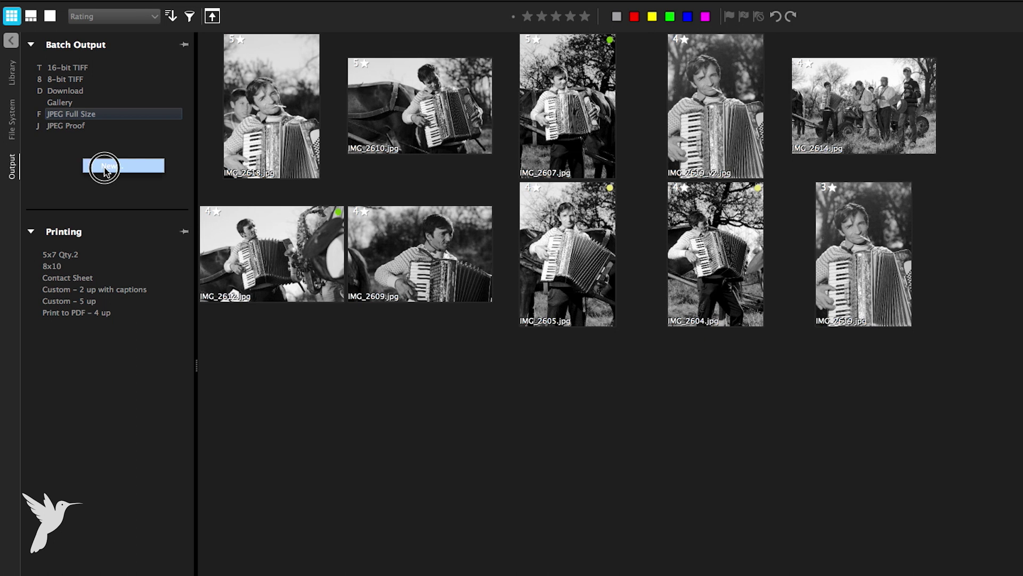
pyautogui.click(104, 167)
pyautogui.moveTo(452, 142); pyautogui.dragTo(442, 145)
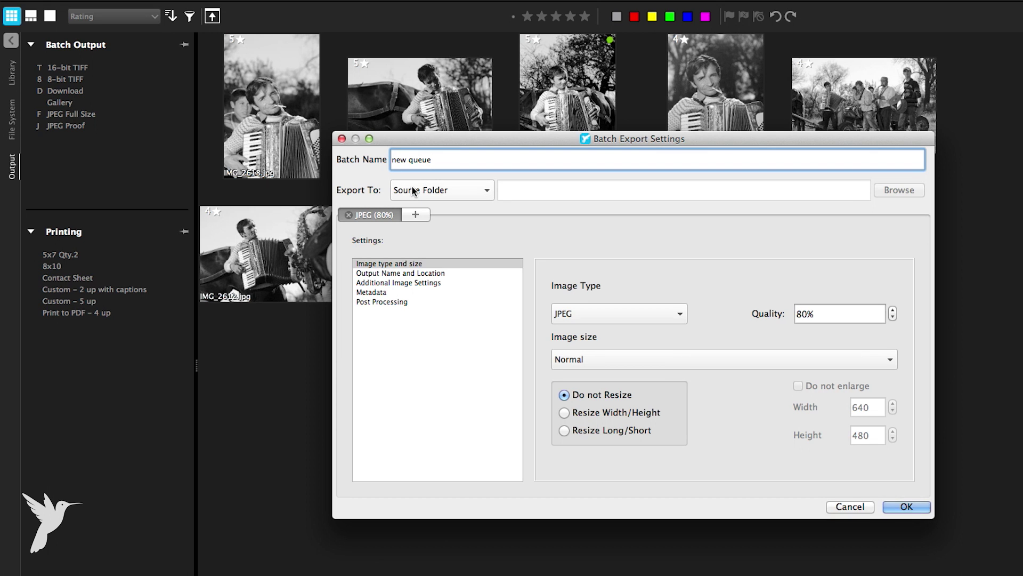
pyautogui.click(853, 508)
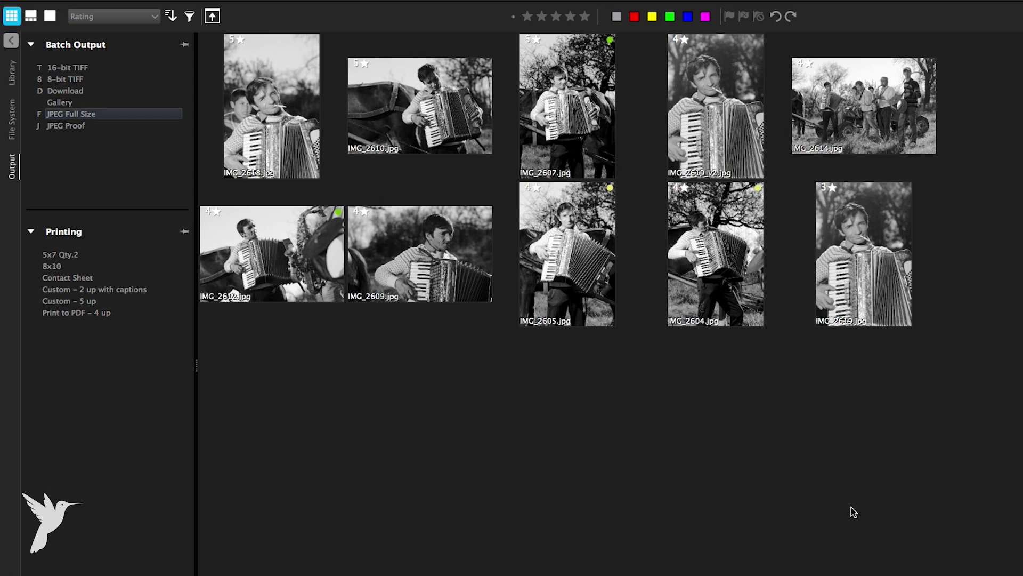
# Send IMG_2618 to Adobe Photoshop CS6 as the external editor, using TIFF (16-bit)
pyautogui.click(241, 48)
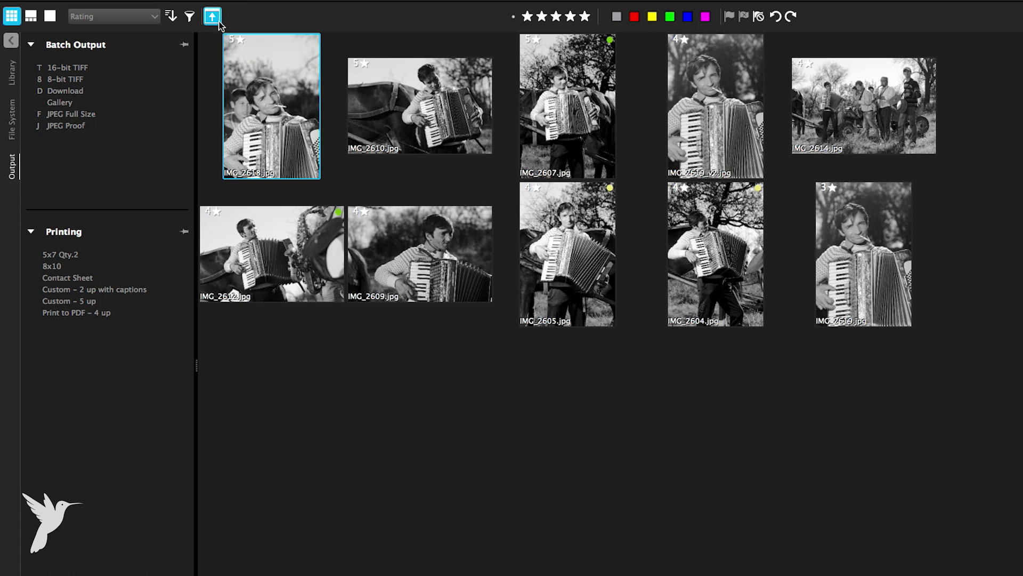
pyautogui.click(213, 16)
pyautogui.click(750, 330)
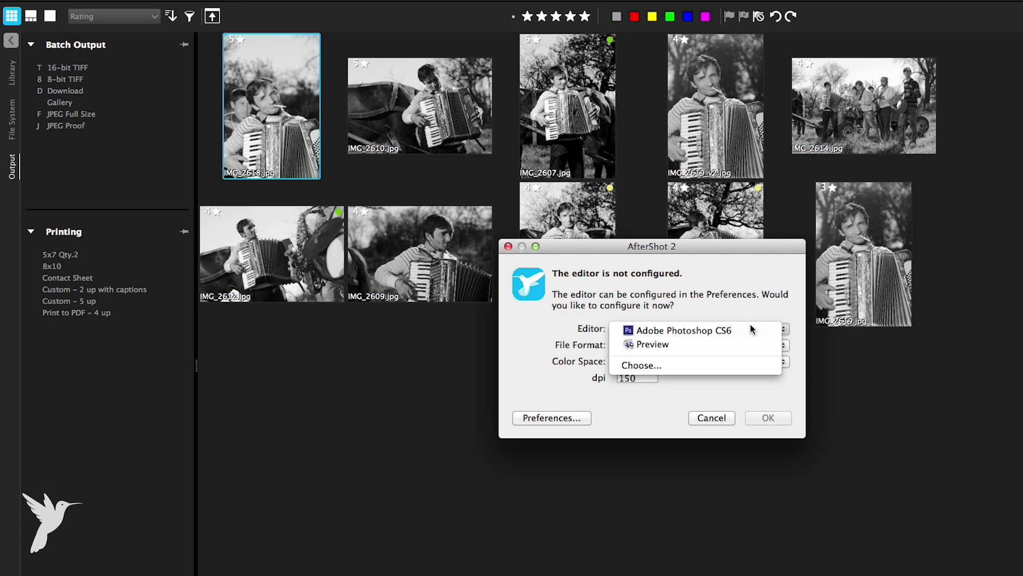
pyautogui.click(742, 327)
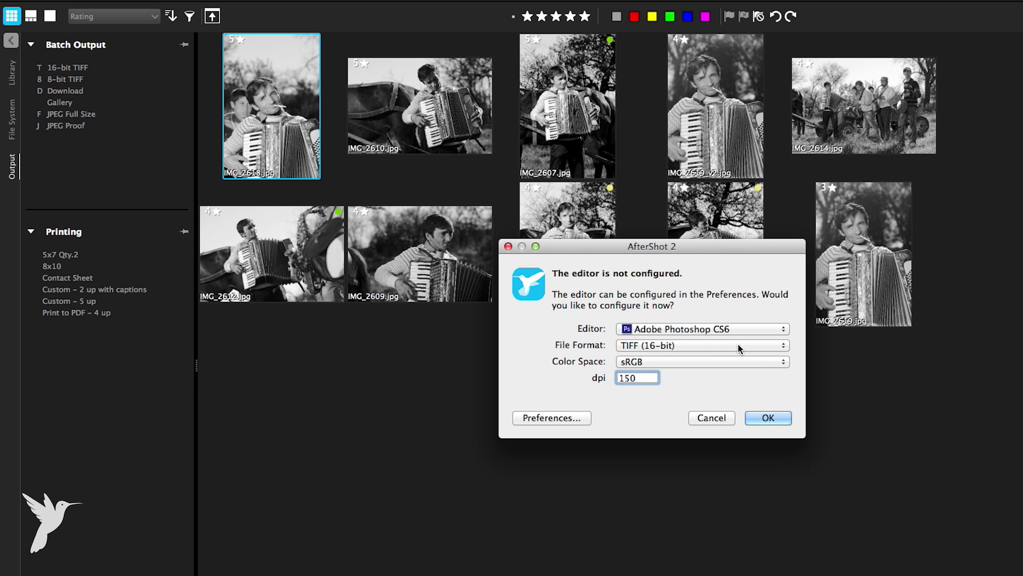
pyautogui.click(738, 344)
pyautogui.click(738, 347)
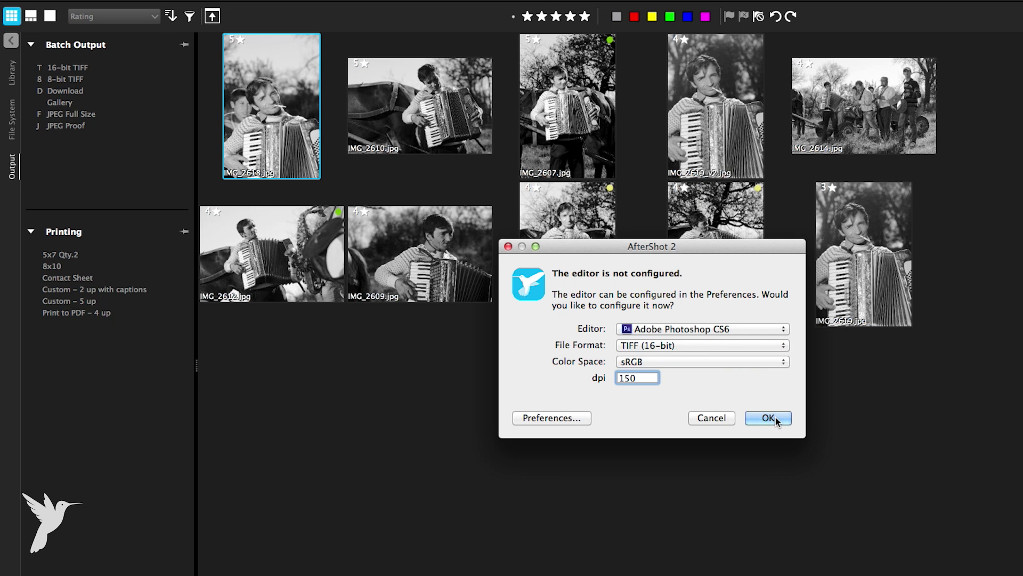